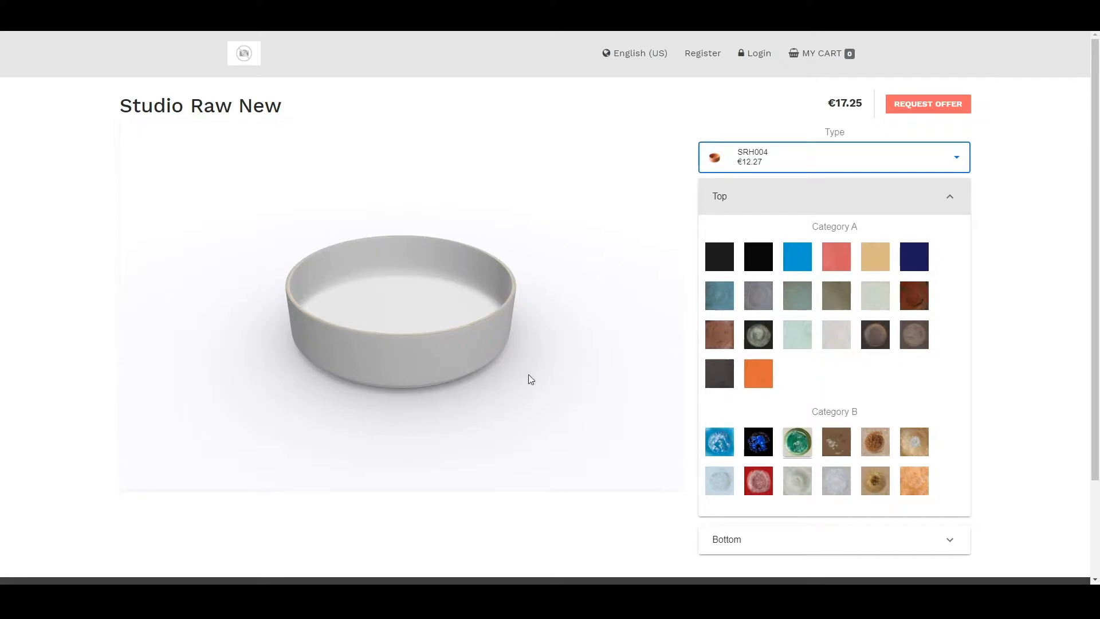
- Switch the product type to SRH001 and examine the glaze options offered for its bottom and top
{"action": "left_click", "coordinate": [764, 159]}
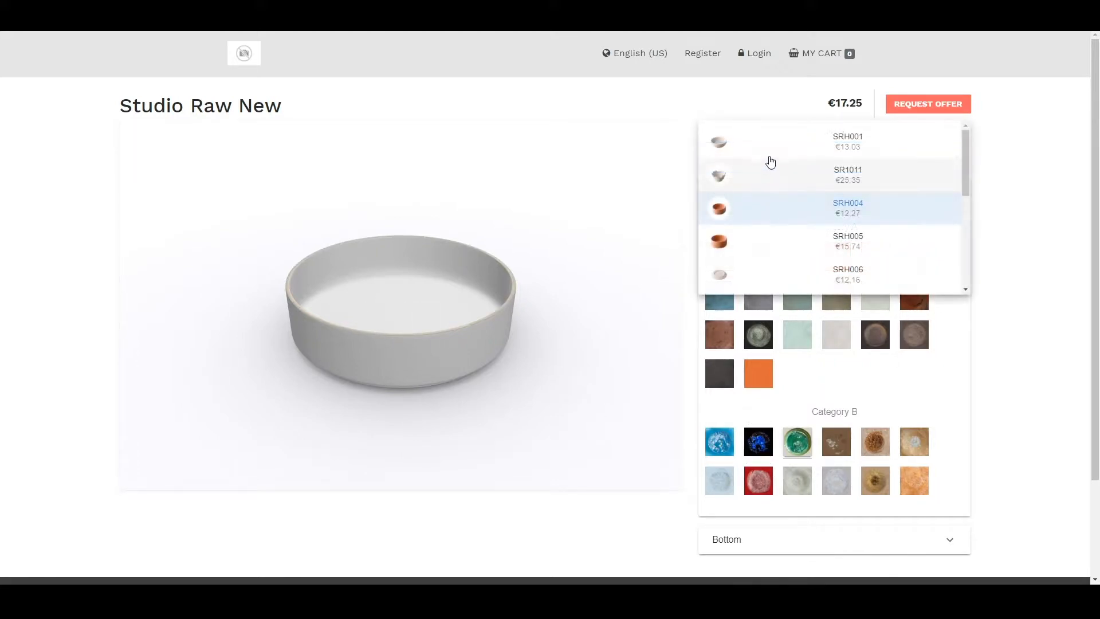
{"action": "left_click", "coordinate": [763, 144]}
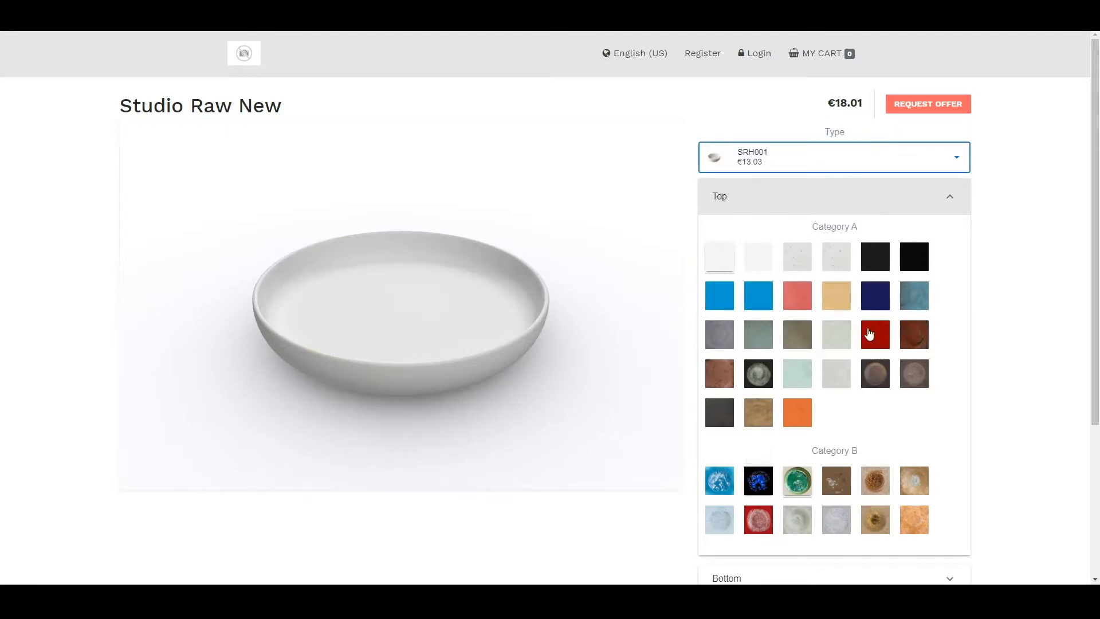
{"action": "scroll", "coordinate": [870, 442], "scroll_direction": "down", "scroll_amount": 3}
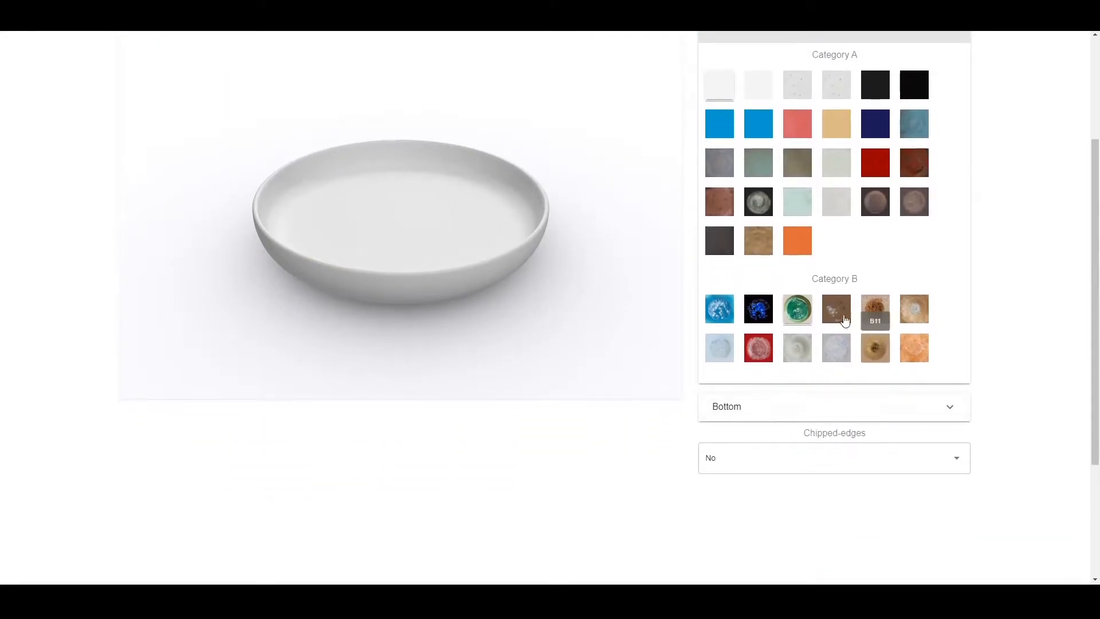
{"action": "left_click", "coordinate": [800, 411]}
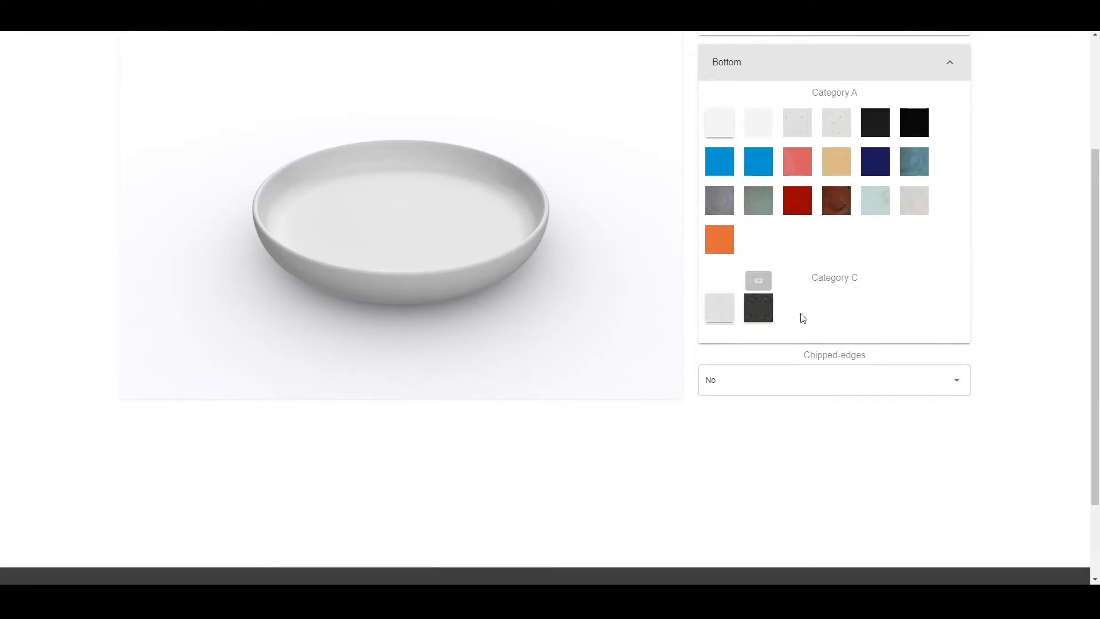
{"action": "scroll", "coordinate": [802, 103], "scroll_direction": "up", "scroll_amount": 2}
{"action": "left_click", "coordinate": [785, 144]}
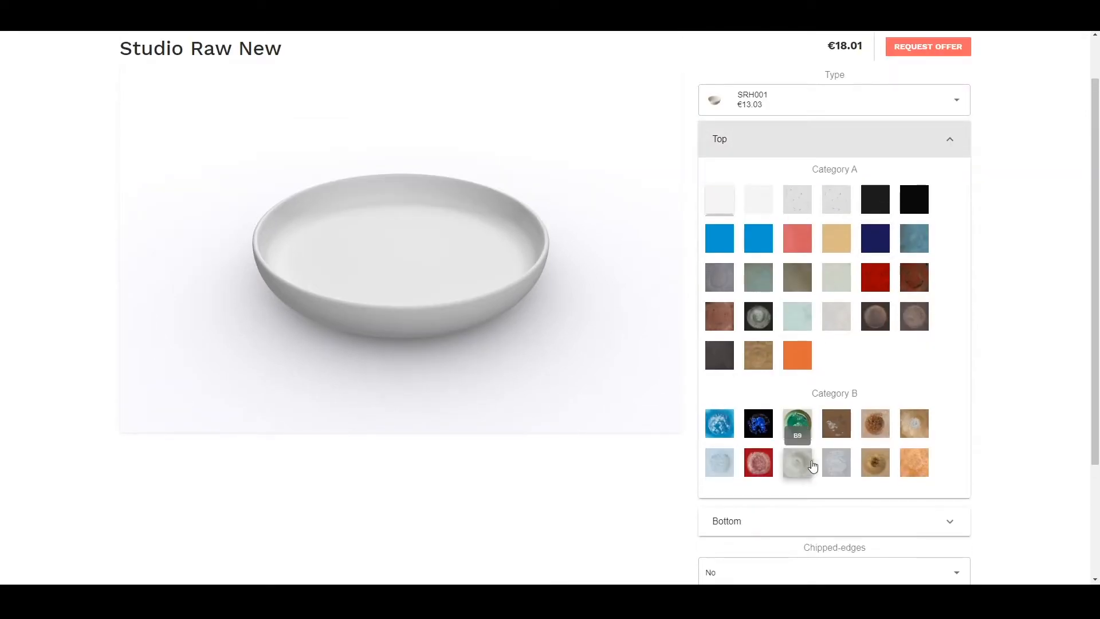
- Apply the black-and-blue Category B glaze to the bowl's top and the Category A black glaze to its bottom
{"action": "left_click", "coordinate": [803, 429]}
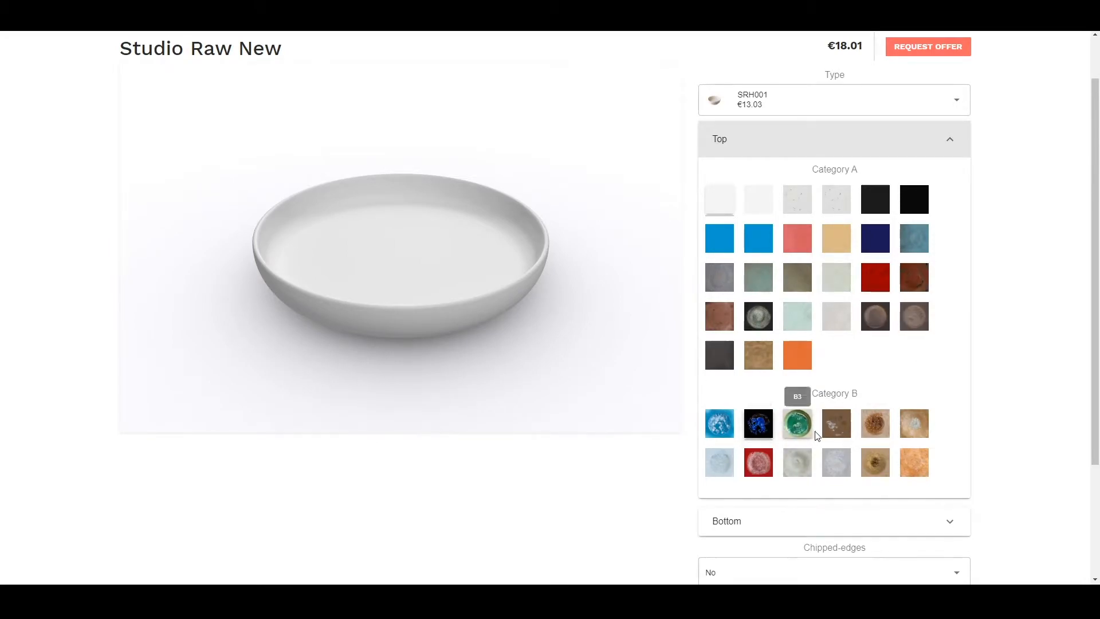
{"action": "left_click", "coordinate": [742, 520]}
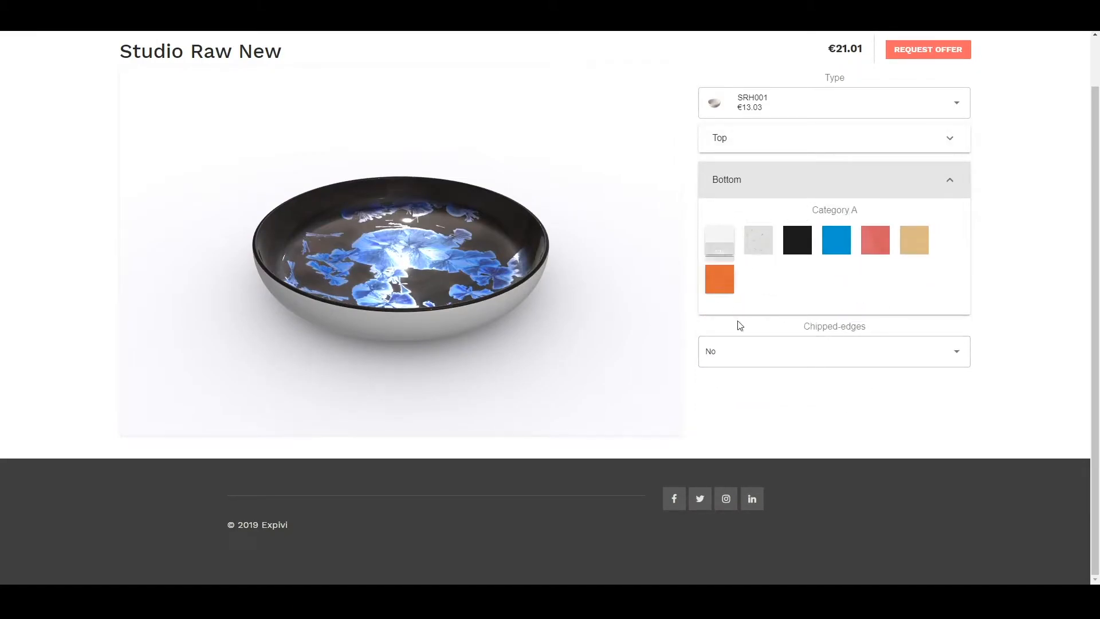
{"action": "left_click", "coordinate": [798, 247]}
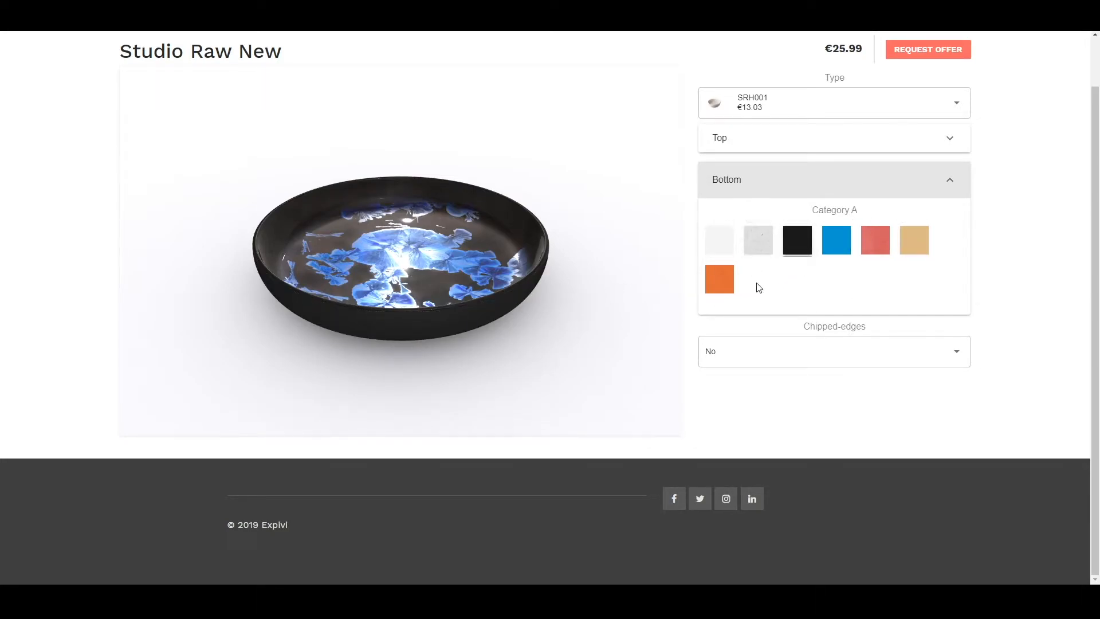
- Change the top to the glossy white Category A glaze and check which bottom glazes are offered with it
{"action": "left_click", "coordinate": [772, 148]}
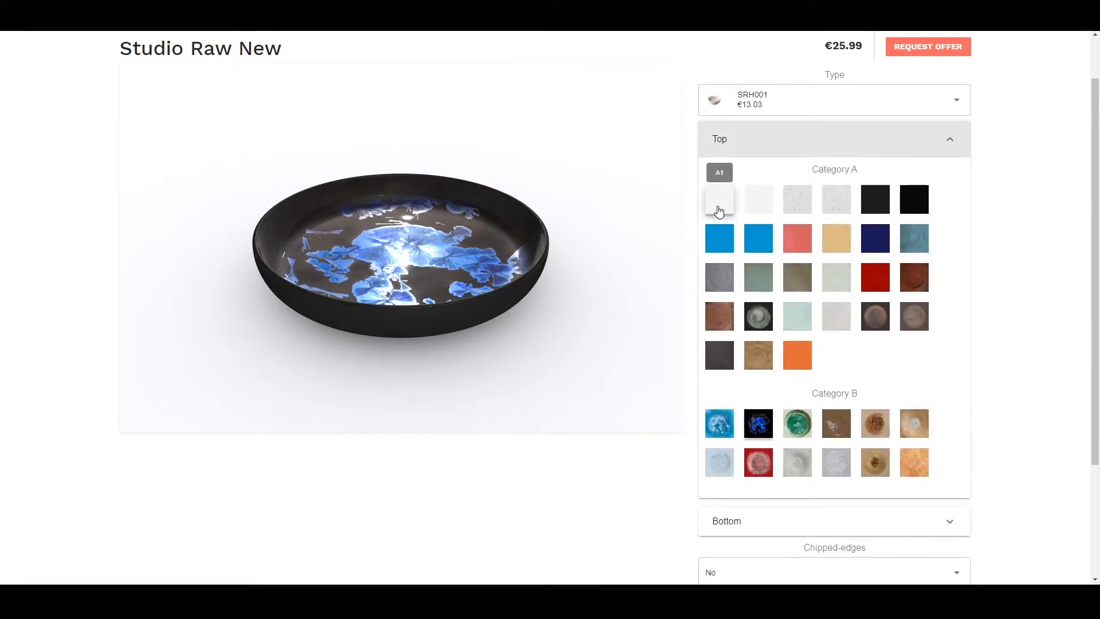
{"action": "left_click", "coordinate": [750, 208]}
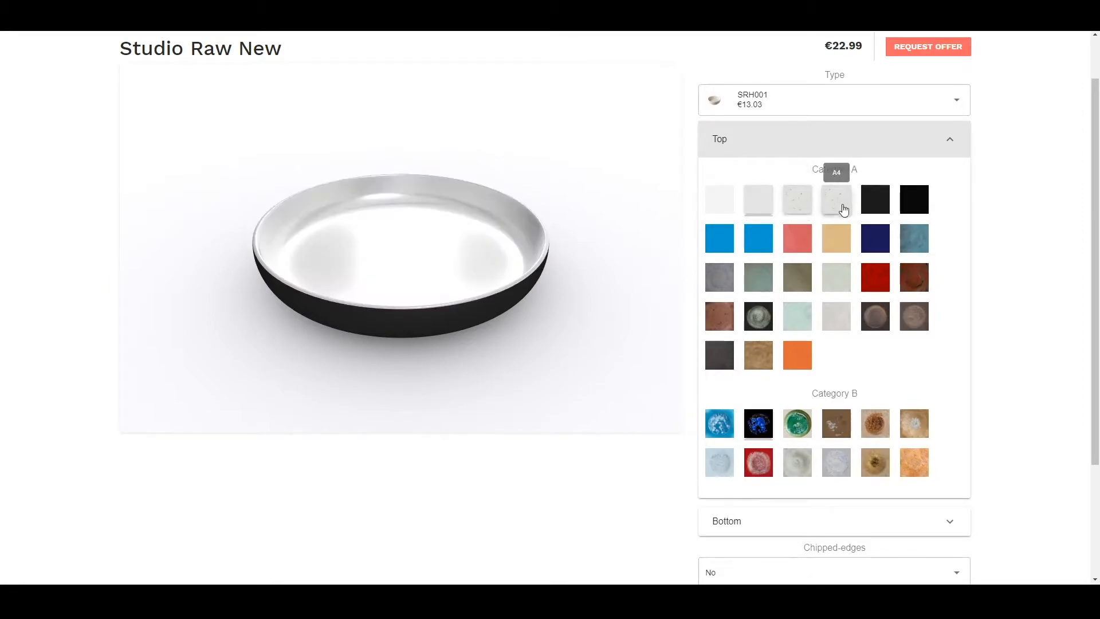
{"action": "left_click", "coordinate": [794, 521]}
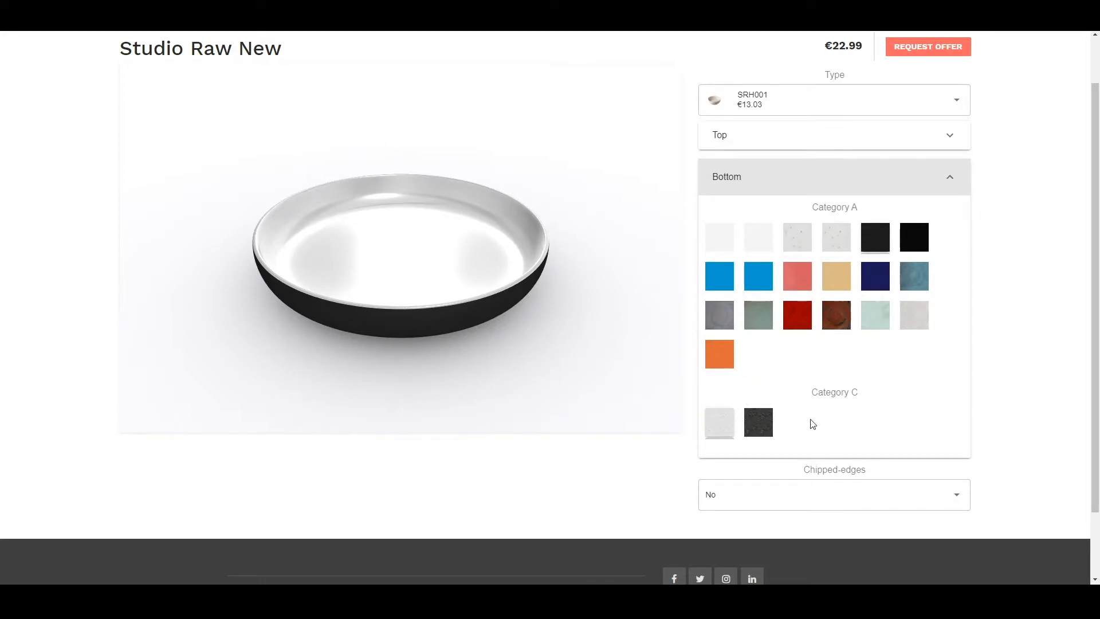
{"action": "left_click", "coordinate": [757, 141]}
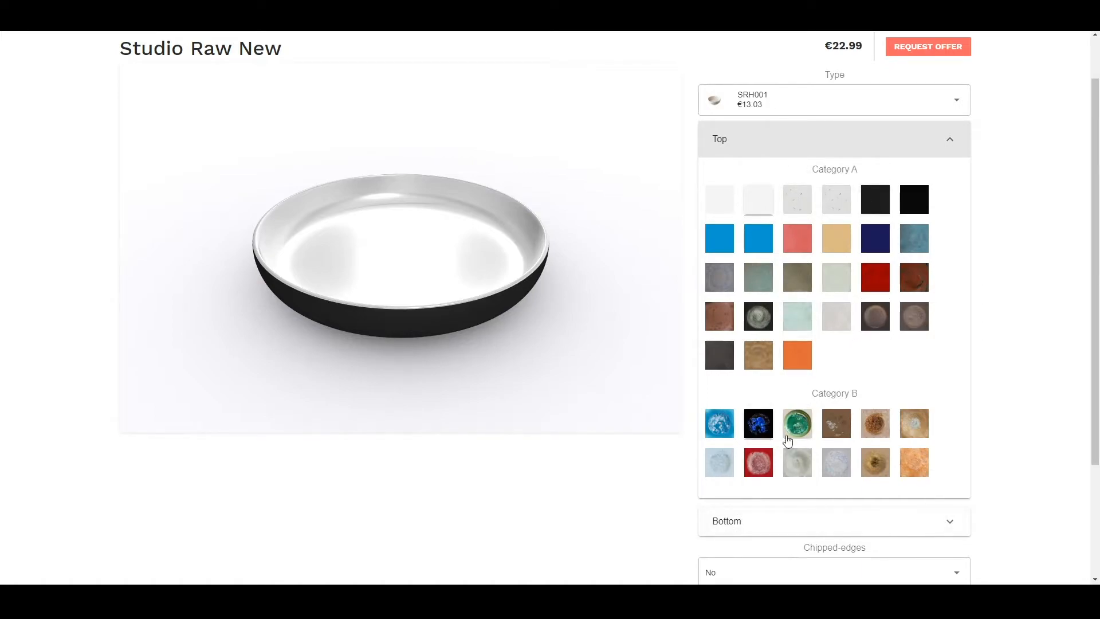
- Apply glaze A20 to the bowl's top and inspect the bowl's underside
{"action": "left_click", "coordinate": [759, 320]}
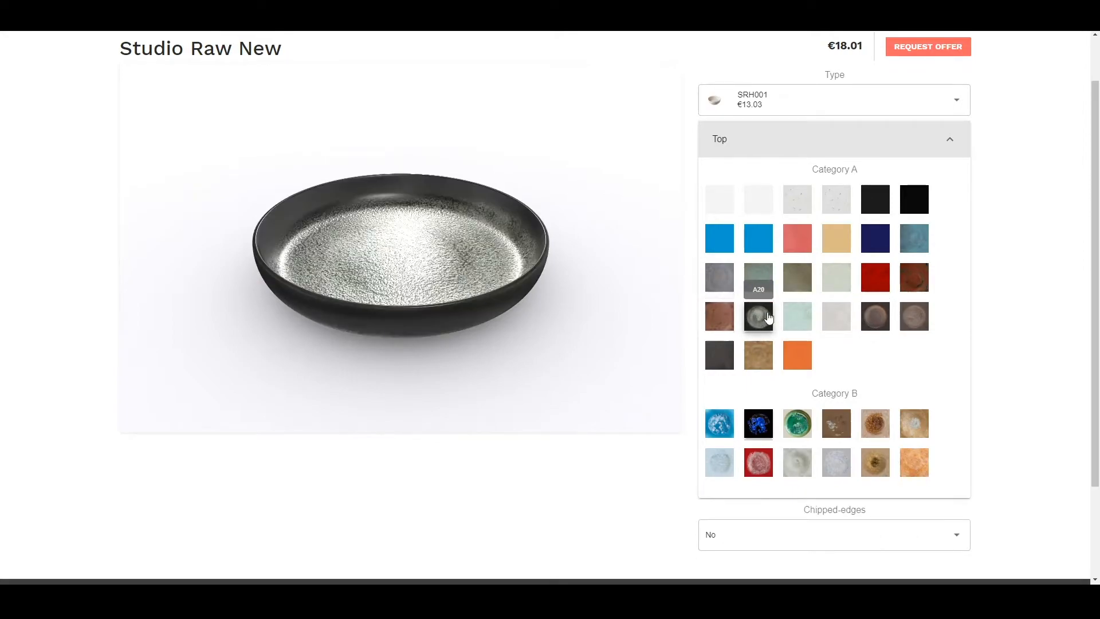
{"action": "left_click_drag", "start_coordinate": [500, 277], "coordinate": [446, 176]}
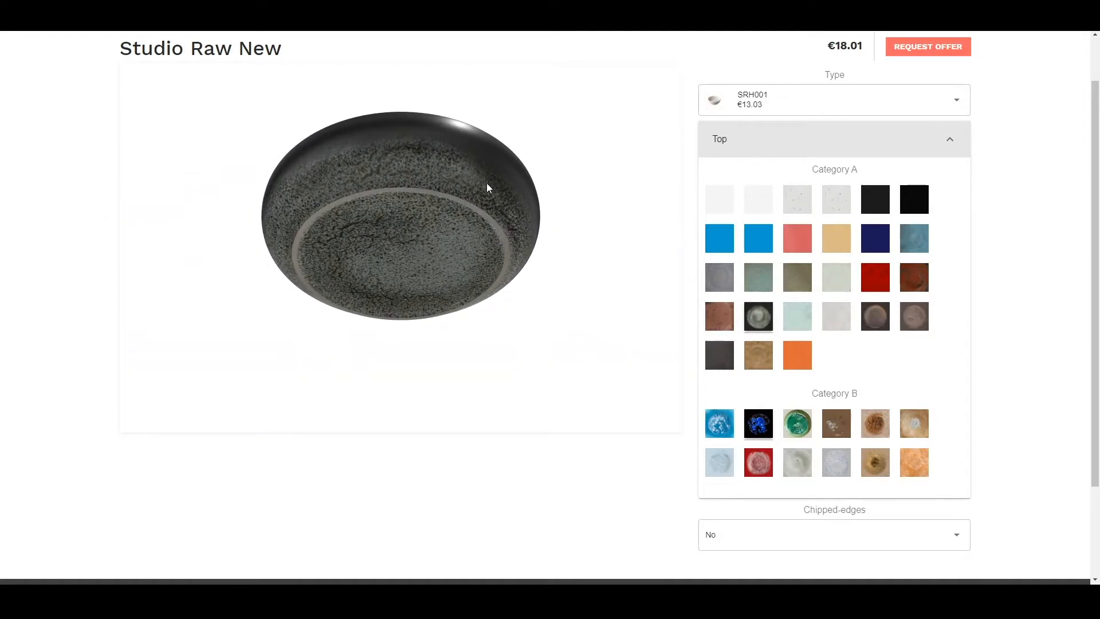
{"action": "left_click_drag", "start_coordinate": [517, 182], "coordinate": [445, 252]}
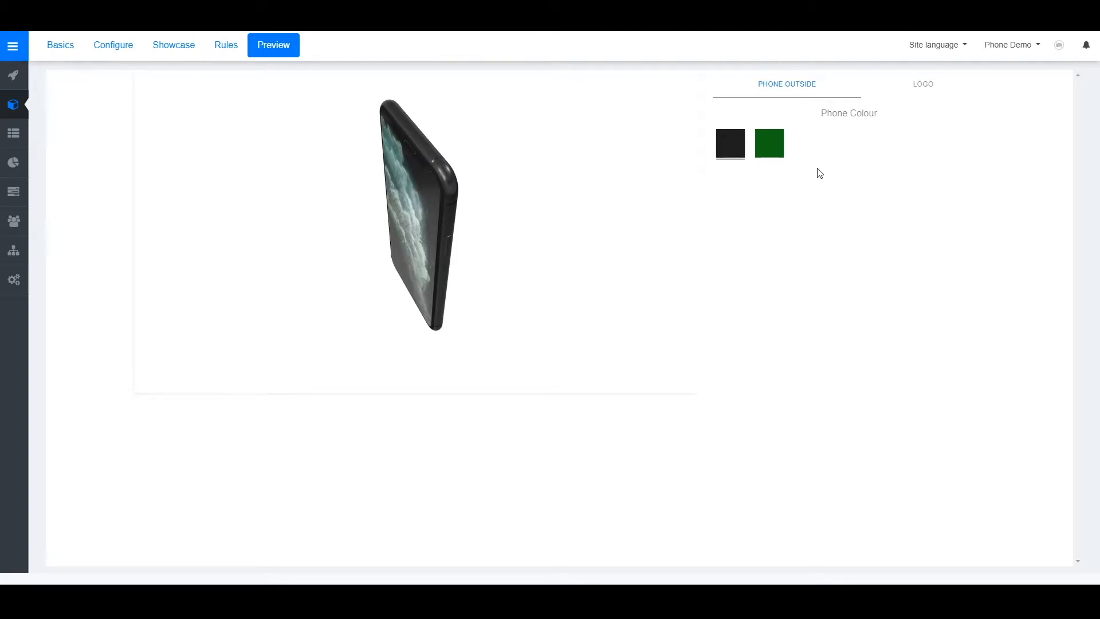
- Preview the phone in Green and examine its back and front
{"action": "left_click", "coordinate": [769, 154]}
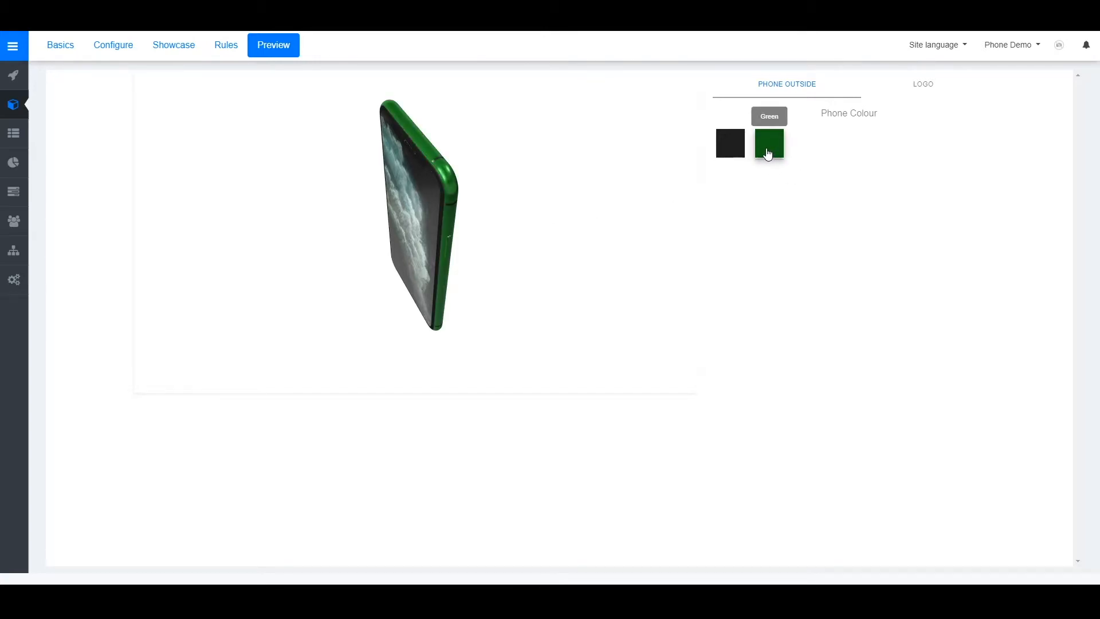
{"action": "left_click_drag", "start_coordinate": [461, 158], "coordinate": [364, 153]}
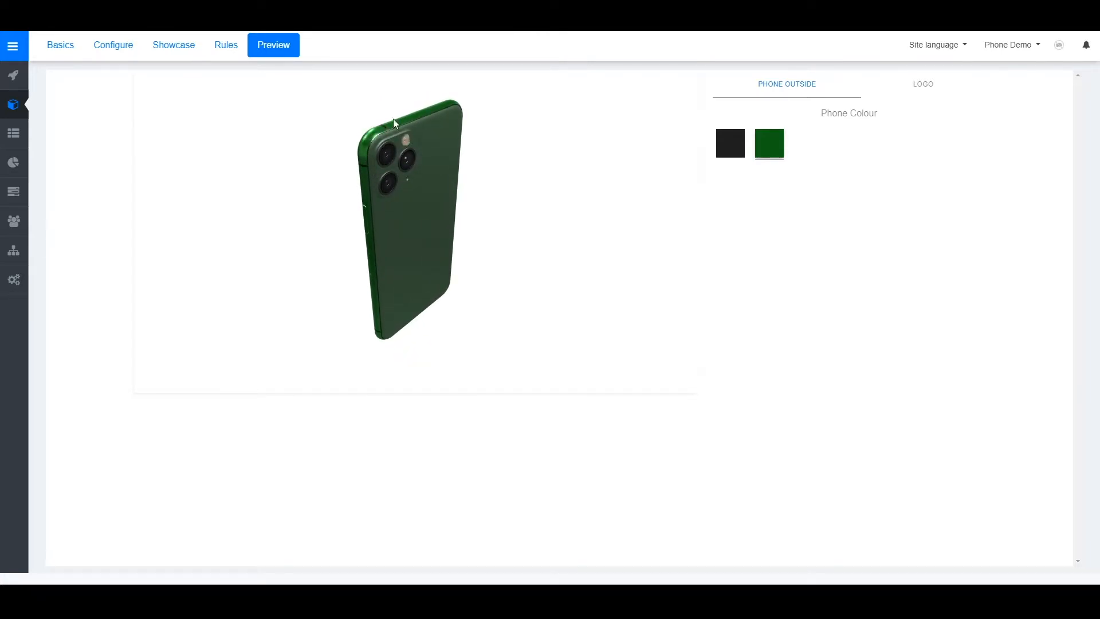
{"action": "left_click_drag", "start_coordinate": [392, 139], "coordinate": [513, 138]}
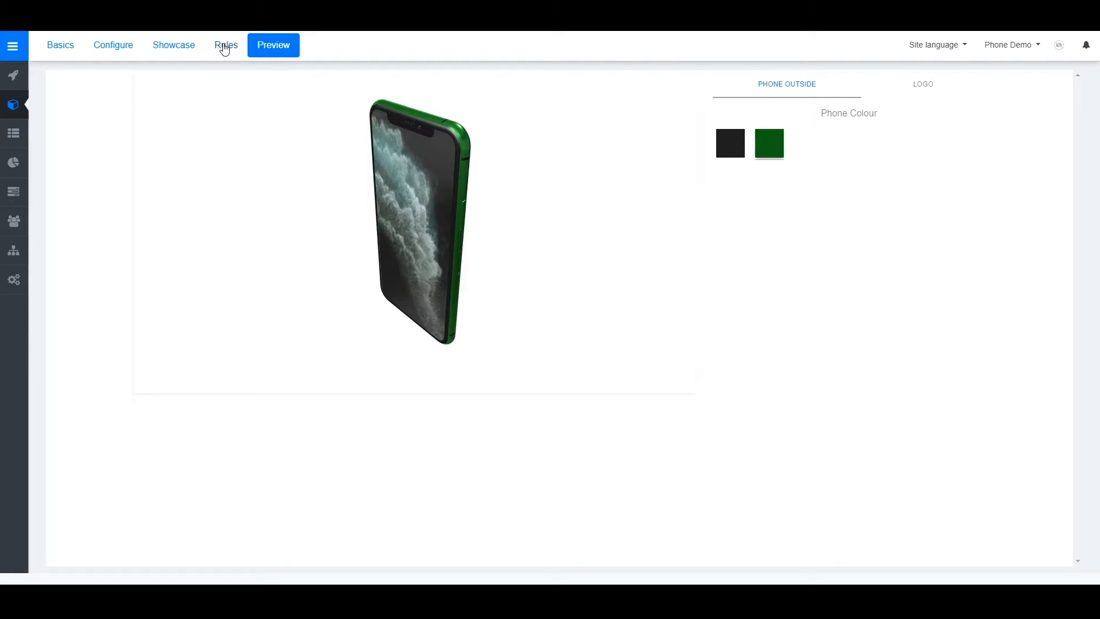
- Create a new rule named "Colour shift" for the phone product
{"action": "left_click", "coordinate": [226, 47]}
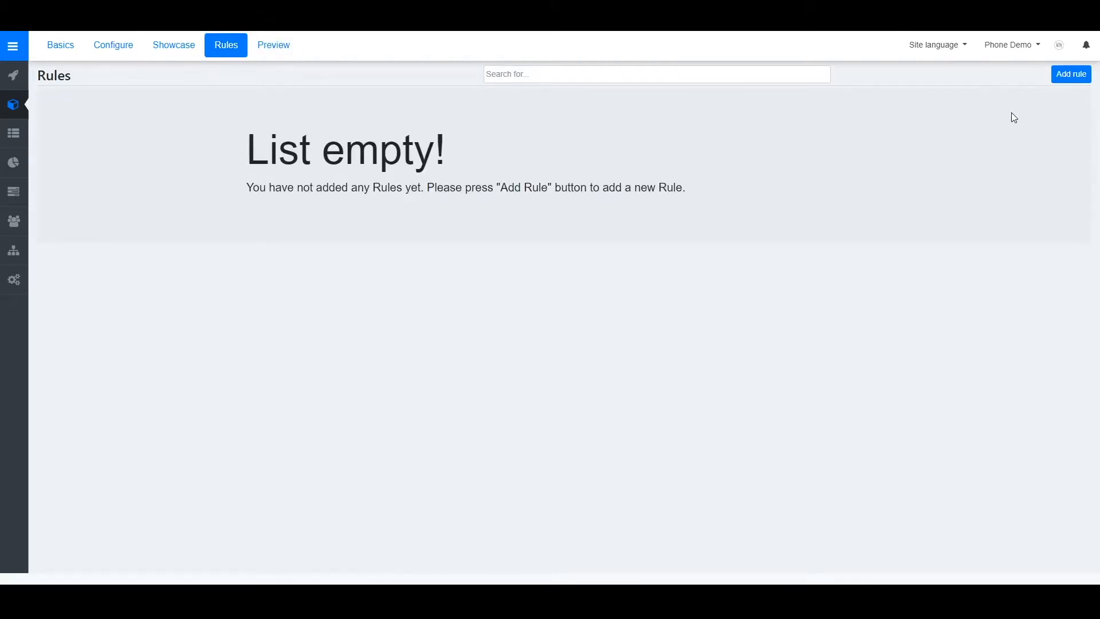
{"action": "left_click", "coordinate": [1071, 75]}
{"action": "left_click_drag", "start_coordinate": [454, 120], "coordinate": [338, 124]}
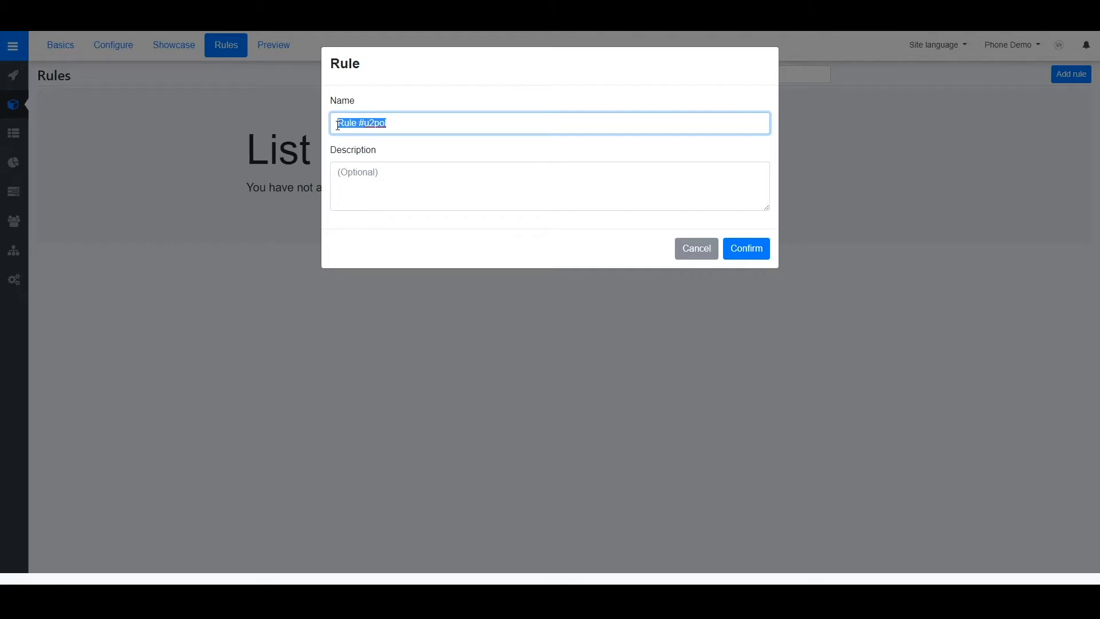
{"action": "type", "text": "Colour shift"}
{"action": "left_click", "coordinate": [750, 249]}
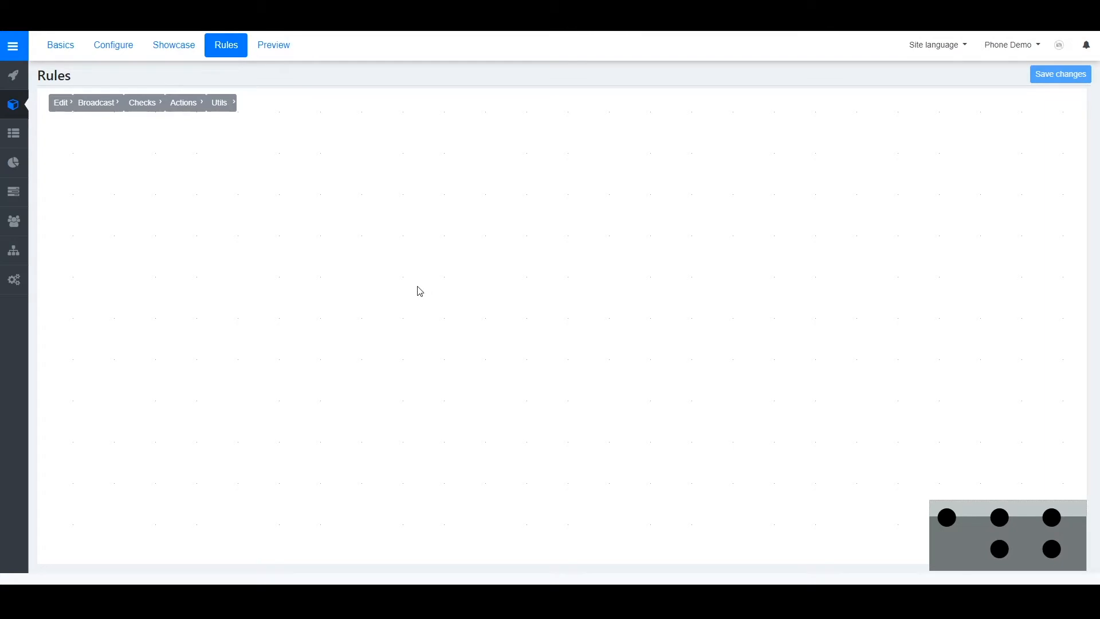
- Add a Material group broadcast node to the rule and place it in the middle-left area of the canvas
{"action": "left_click", "coordinate": [111, 110]}
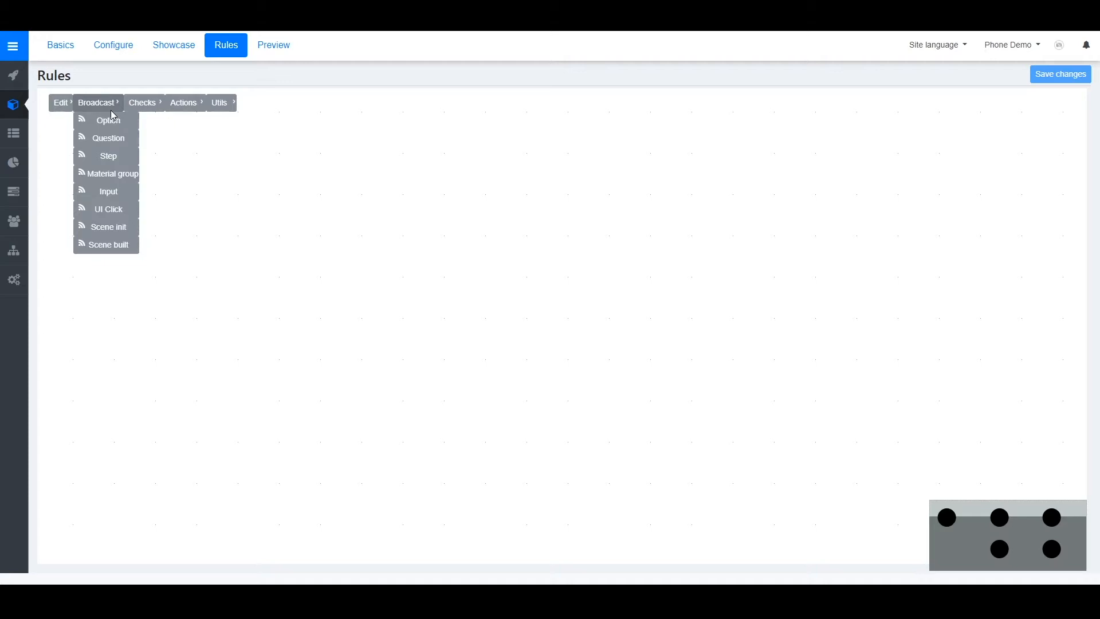
{"action": "left_click", "coordinate": [115, 174]}
{"action": "left_click_drag", "start_coordinate": [112, 213], "coordinate": [228, 328]}
- Add a Material ref changed-check node and place it beside the Matgroup changed node
{"action": "left_click", "coordinate": [150, 108]}
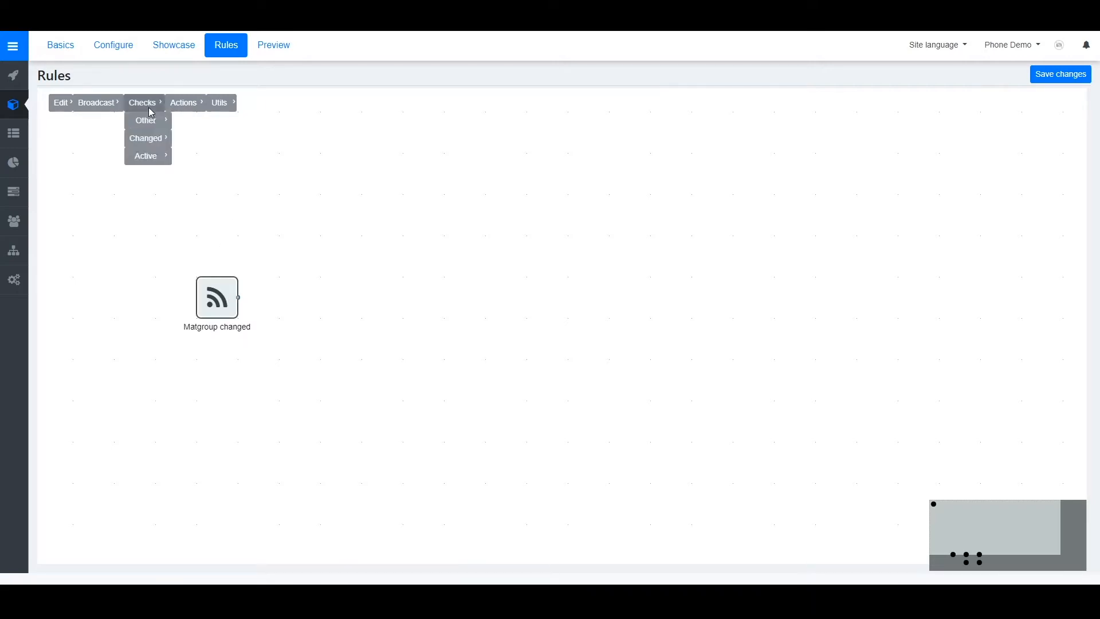
{"action": "mouse_move", "coordinate": [151, 128]}
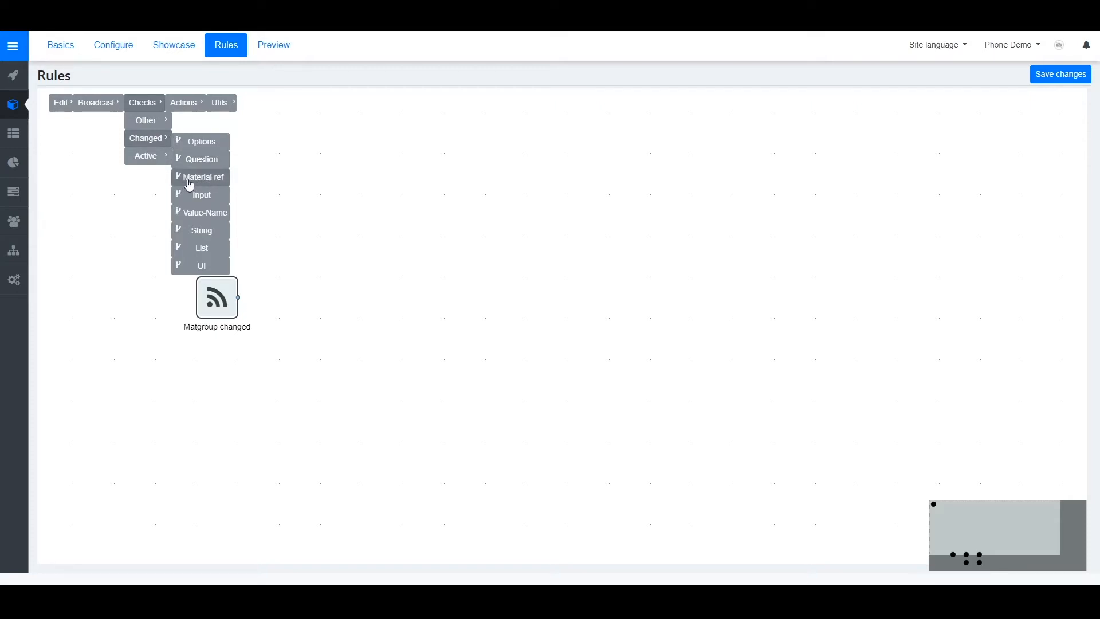
{"action": "left_click", "coordinate": [190, 184]}
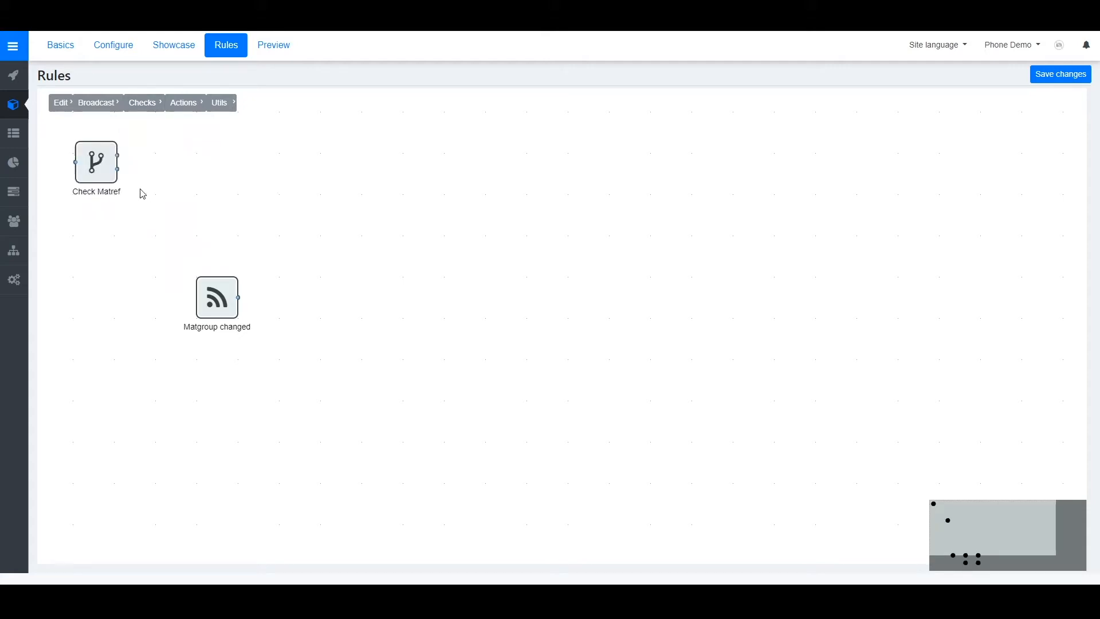
{"action": "left_click_drag", "start_coordinate": [104, 172], "coordinate": [318, 303]}
- Add a check to the Check Matref node with the option body (body) => Green
{"action": "left_click", "coordinate": [303, 300]}
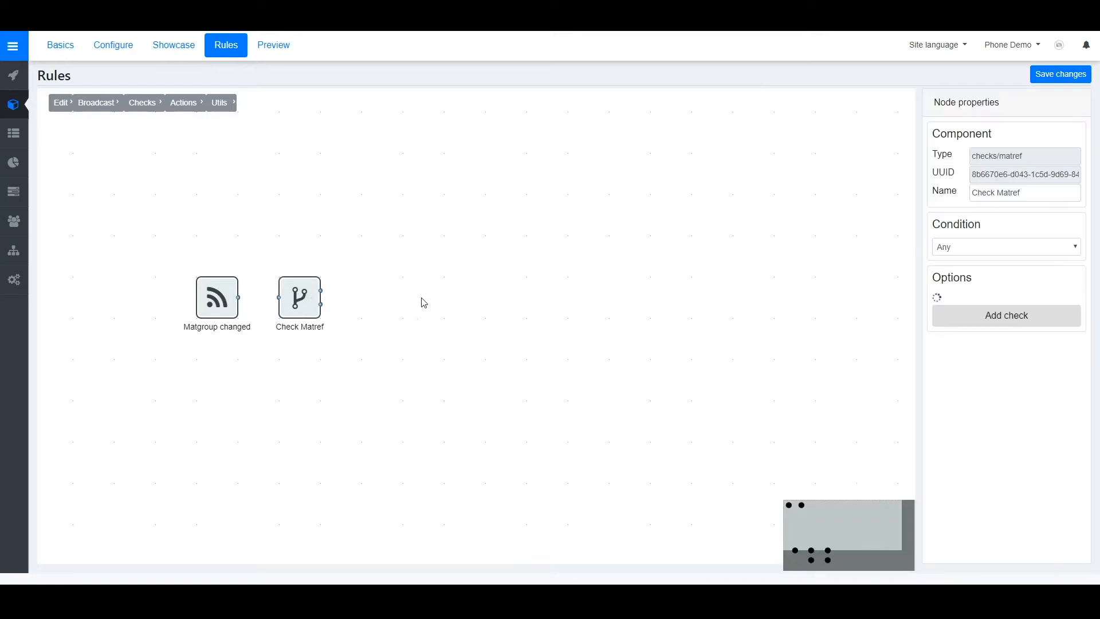
{"action": "left_click", "coordinate": [1008, 305]}
{"action": "left_click", "coordinate": [1003, 305]}
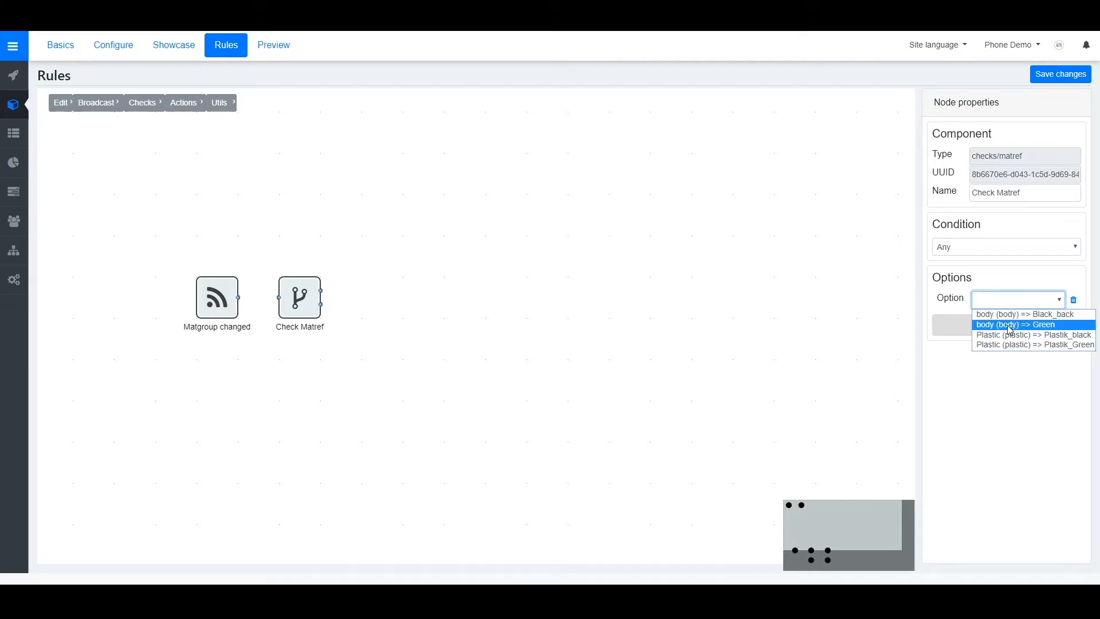
{"action": "left_click", "coordinate": [1011, 326]}
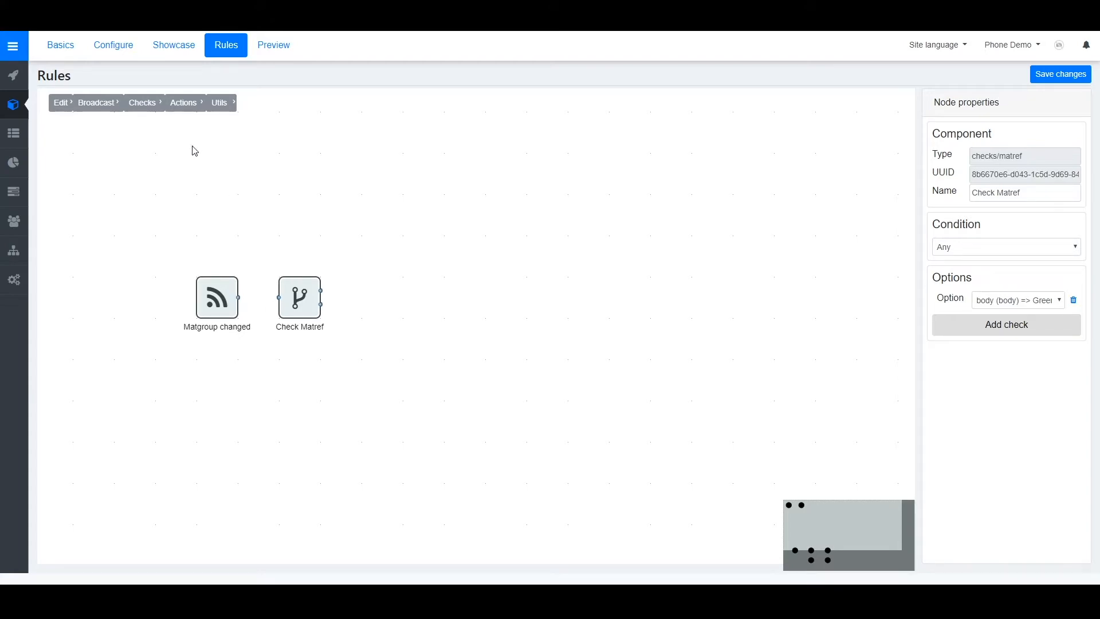
- Add a Matgroup action node and place it after the Check Matref node
{"action": "left_click", "coordinate": [193, 104]}
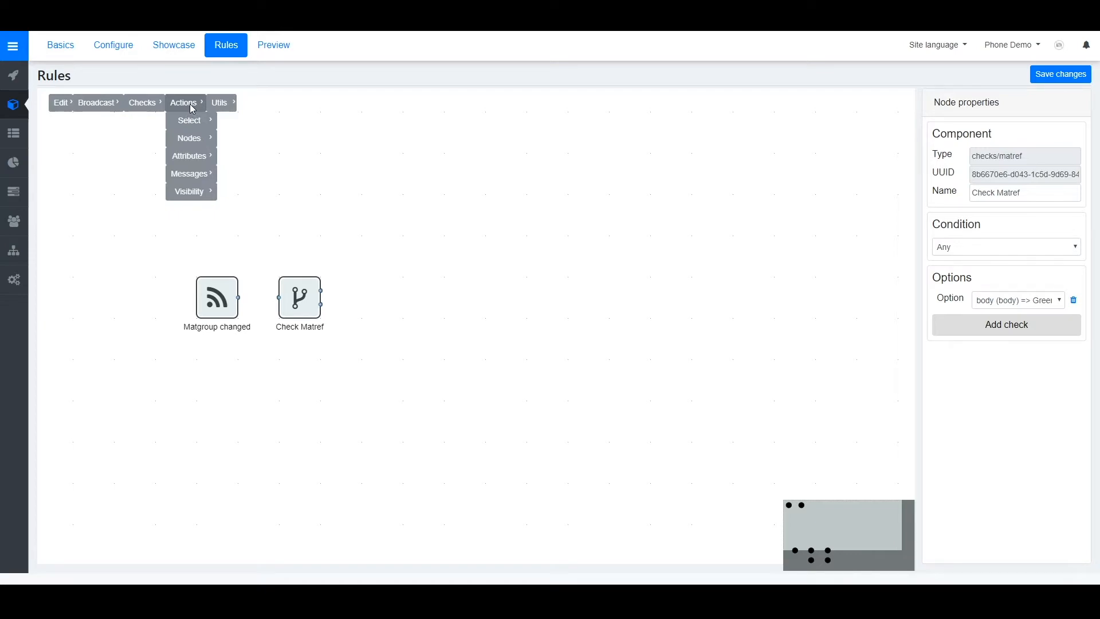
{"action": "mouse_move", "coordinate": [188, 146]}
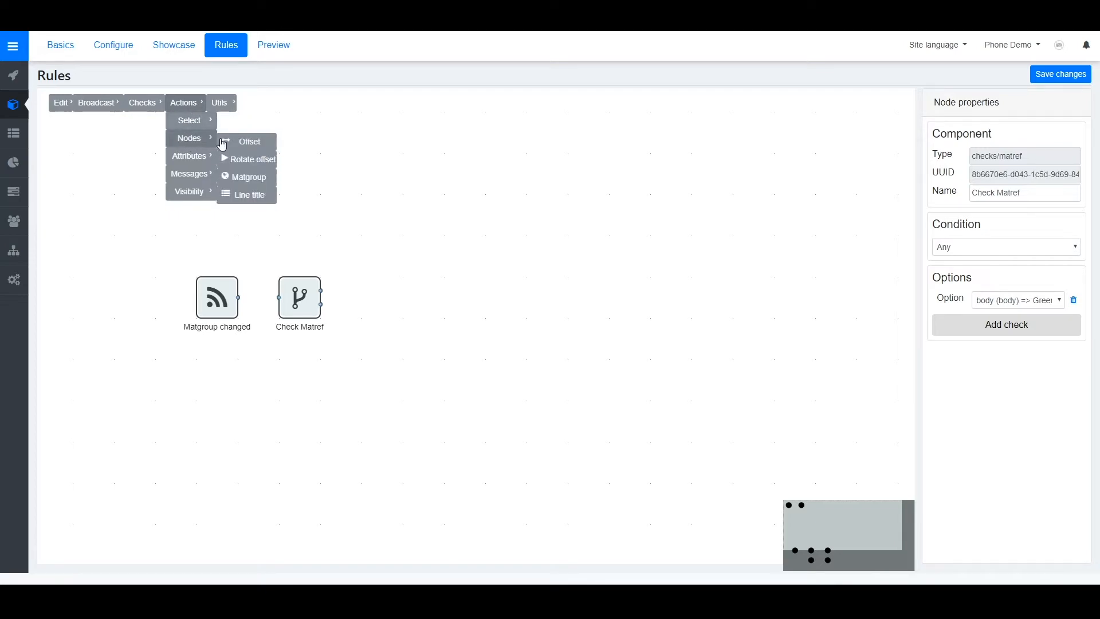
{"action": "left_click", "coordinate": [243, 185]}
{"action": "left_click_drag", "start_coordinate": [100, 184], "coordinate": [383, 300]}
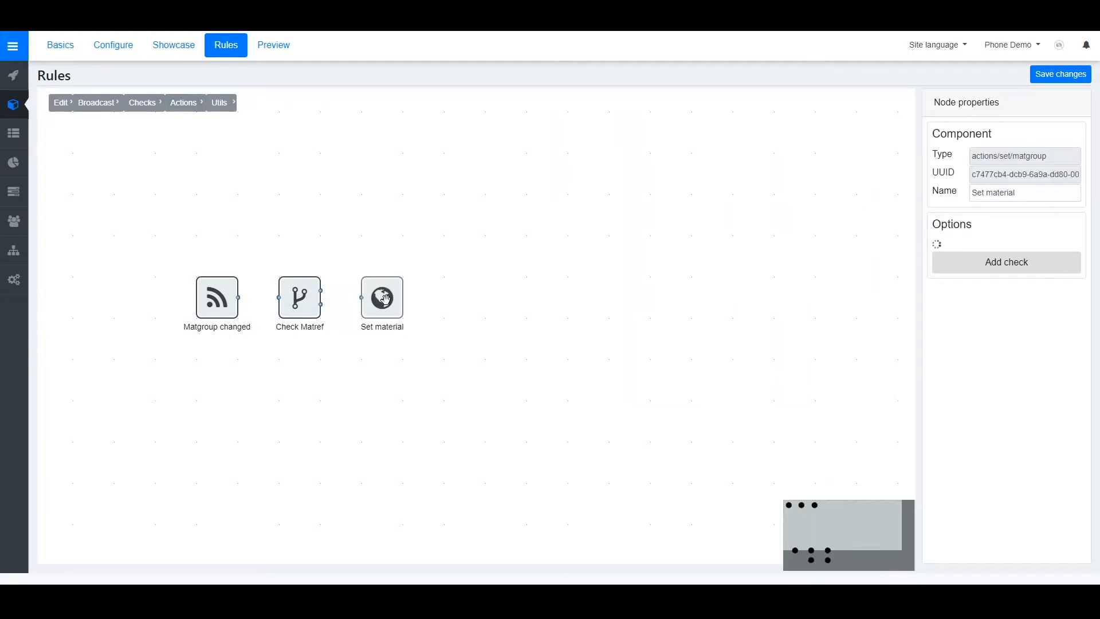
- Add an option to the Set material node and set it to Plastic (plastic) => Plastik_Green
{"action": "left_click", "coordinate": [960, 254]}
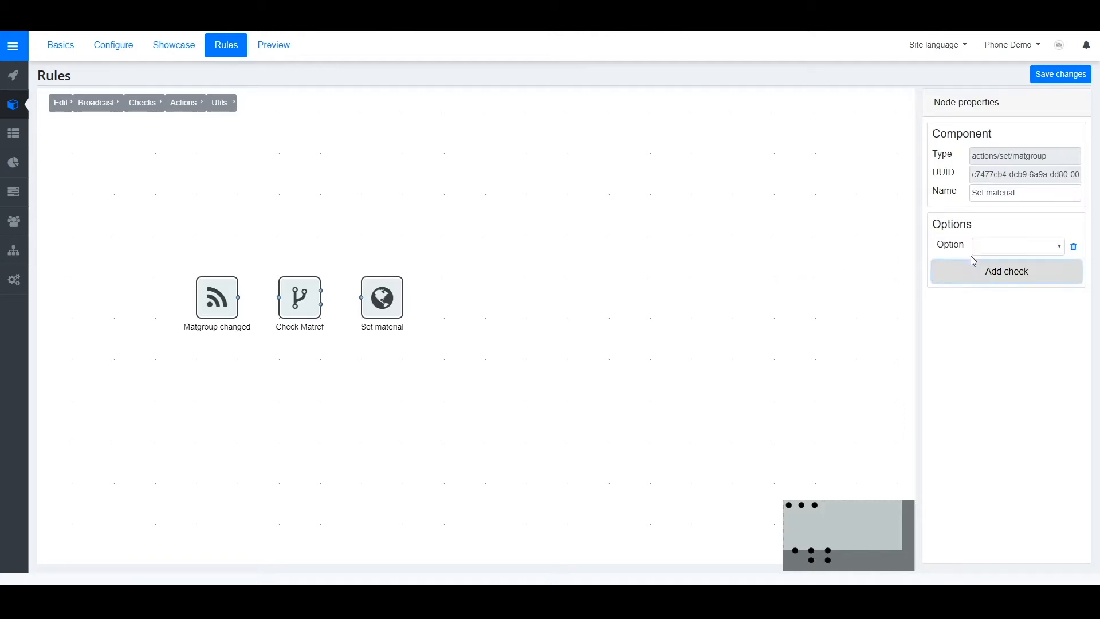
{"action": "left_click", "coordinate": [990, 248]}
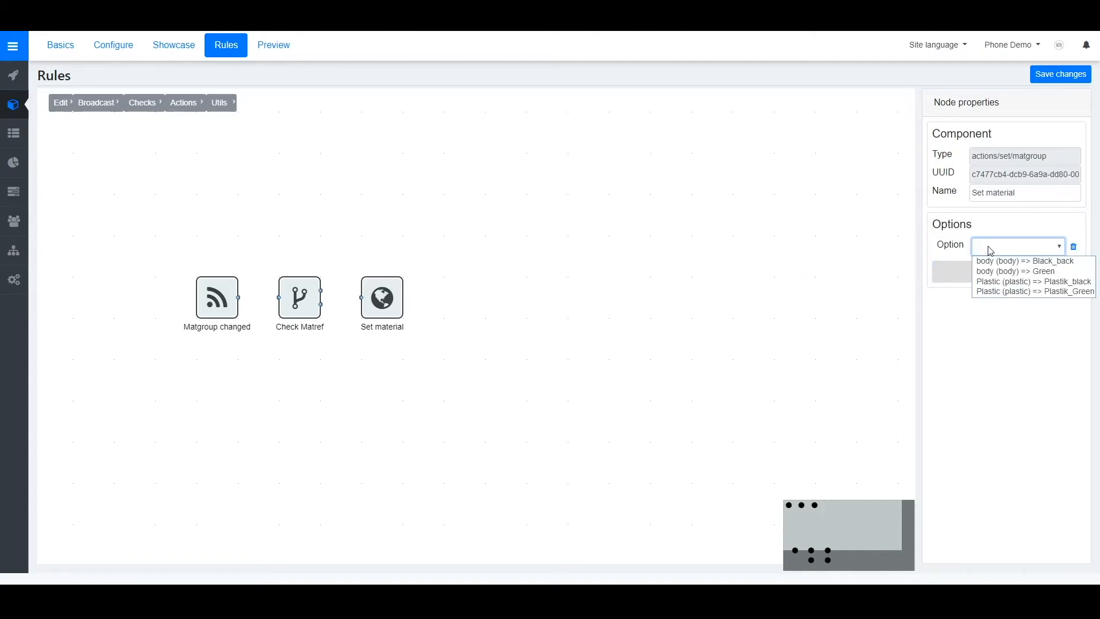
{"action": "left_click", "coordinate": [1019, 291]}
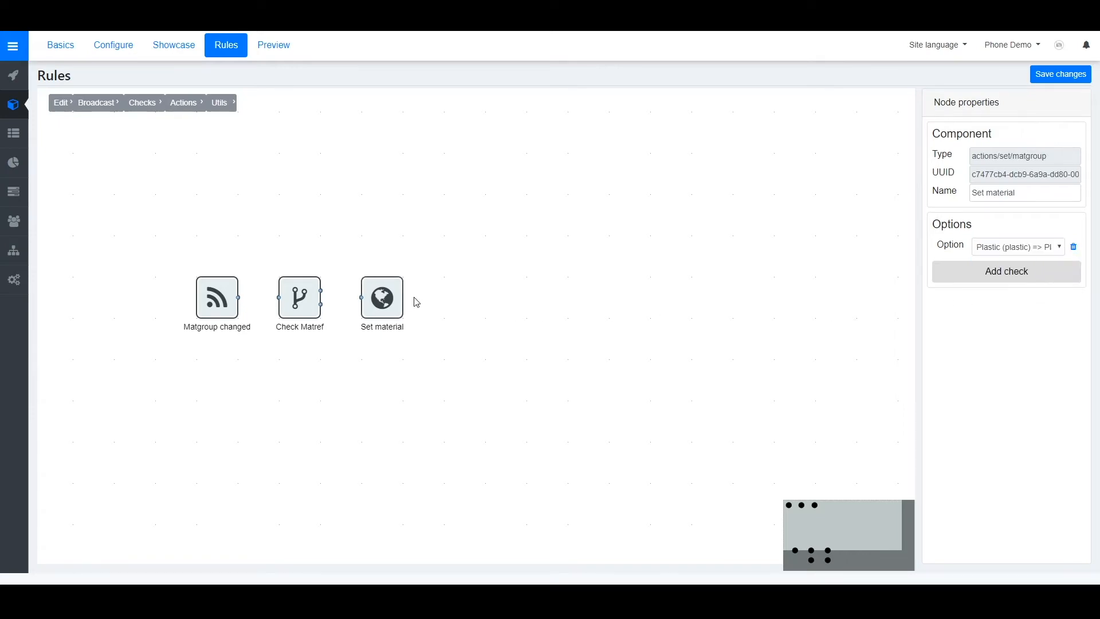
- Connect Matgroup changed to Check Matref and Check Matref to Set material, and save the rule
{"action": "left_click_drag", "start_coordinate": [239, 298], "coordinate": [279, 297]}
{"action": "left_click_drag", "start_coordinate": [321, 290], "coordinate": [364, 302]}
{"action": "left_click", "coordinate": [1060, 75]}
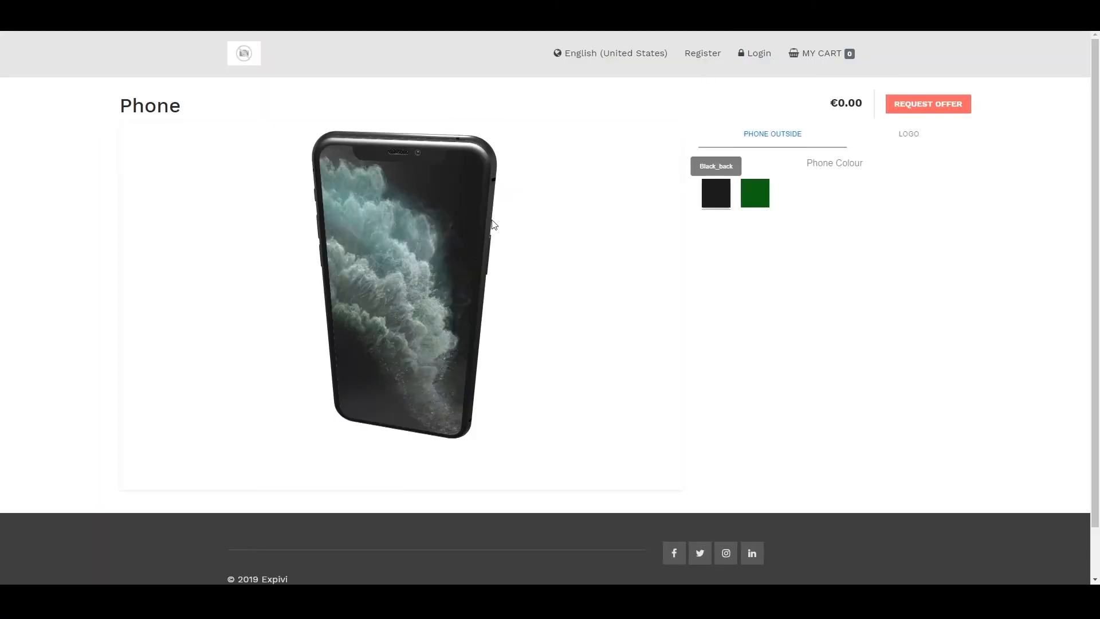
- Test the rule in the phone preview by choosing the green phone colour and turning the model around
{"action": "left_click", "coordinate": [750, 199]}
{"action": "left_click_drag", "start_coordinate": [566, 184], "coordinate": [424, 333]}
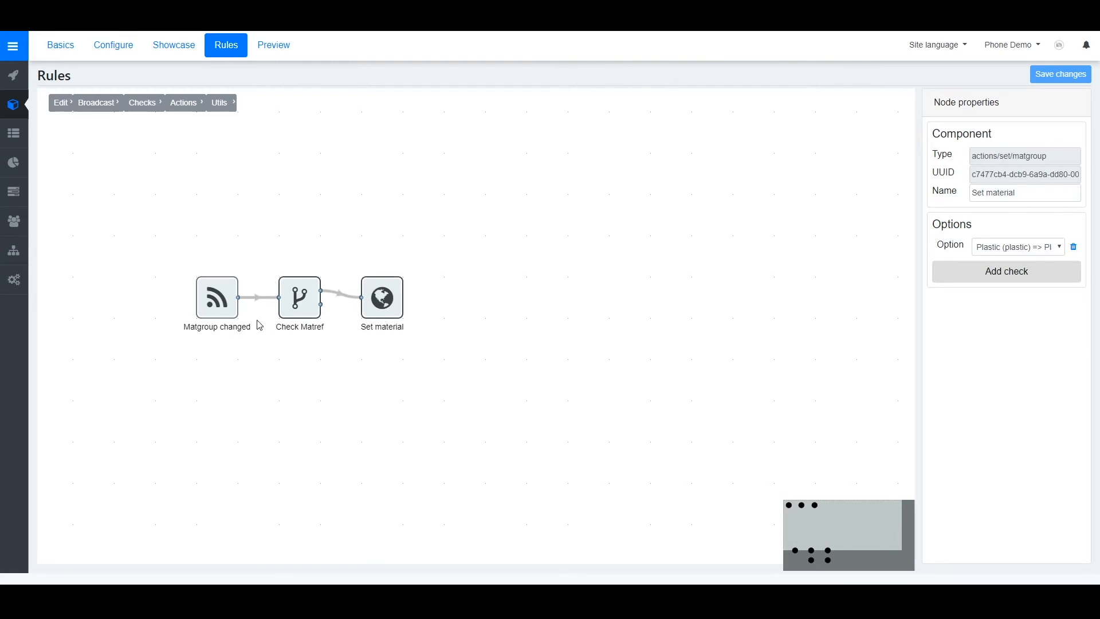
- Duplicate the Check Matref node below the original and connect Matgroup changed to the copy
{"action": "right_click", "coordinate": [300, 300]}
{"action": "left_click", "coordinate": [272, 296]}
{"action": "right_click", "coordinate": [295, 383]}
{"action": "left_click", "coordinate": [310, 387]}
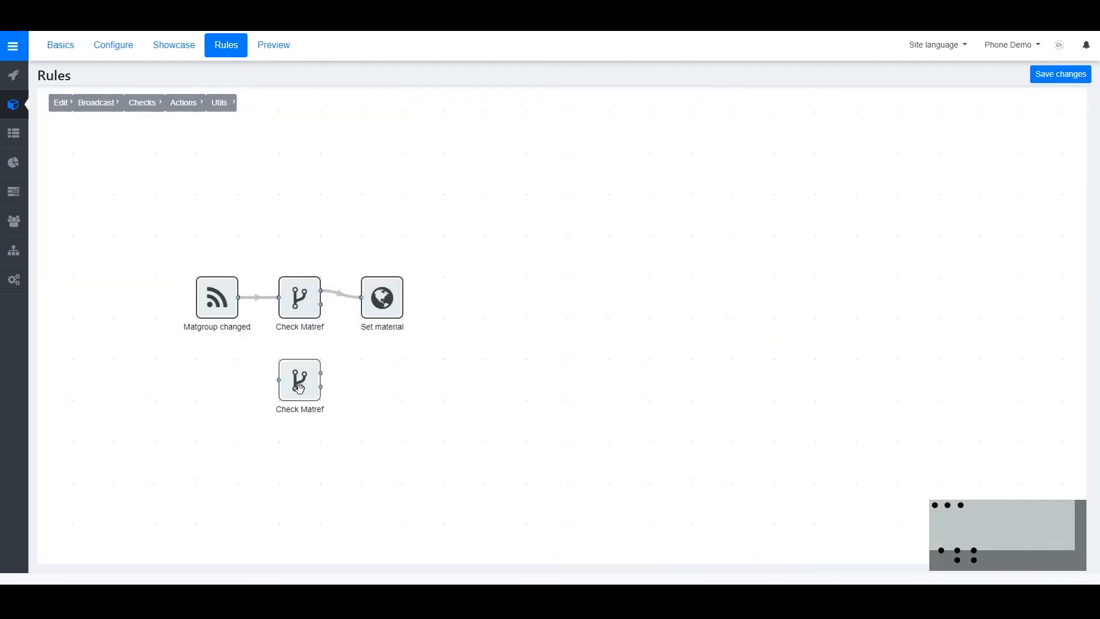
{"action": "left_click_drag", "start_coordinate": [239, 298], "coordinate": [280, 381]}
- Set the option of the lower Check Matref node to body (body) => Black_back
{"action": "left_click", "coordinate": [295, 381]}
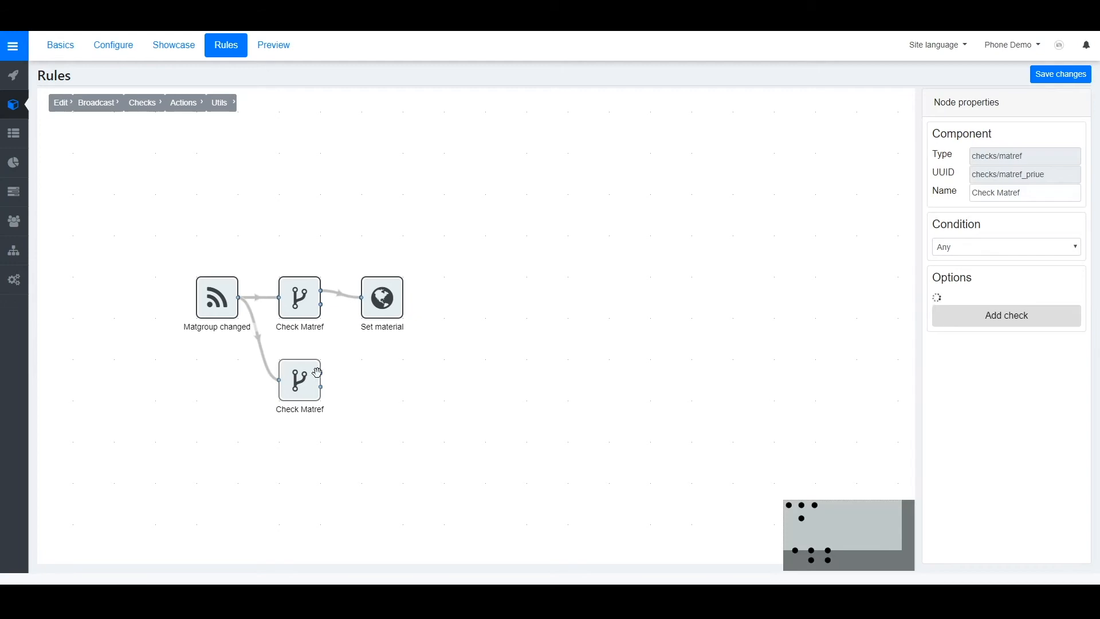
{"action": "left_click", "coordinate": [985, 304]}
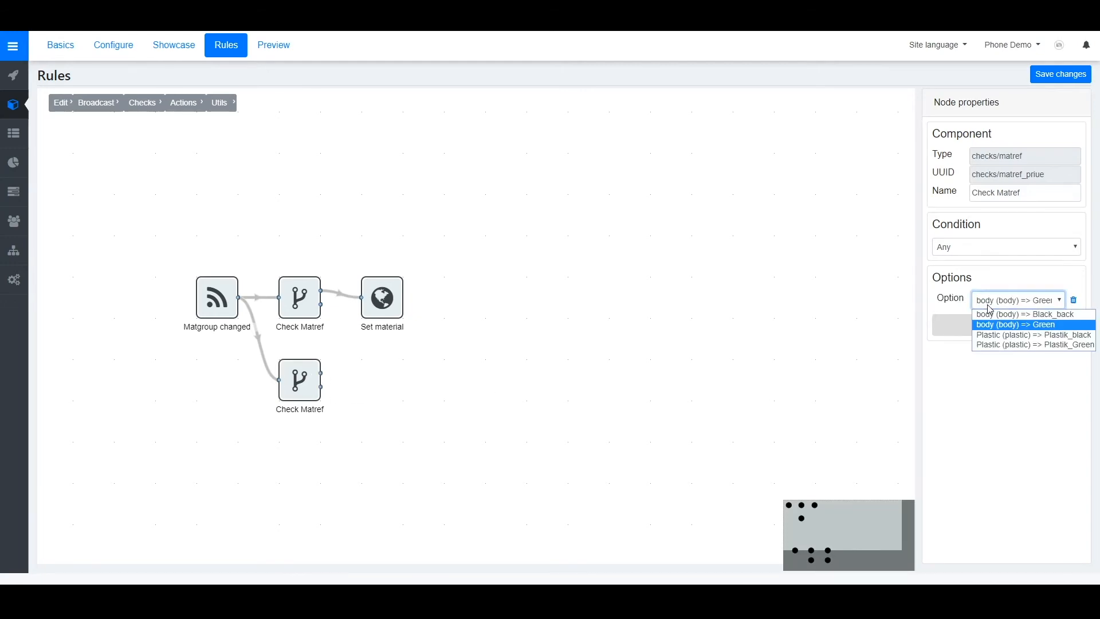
{"action": "left_click", "coordinate": [1018, 319]}
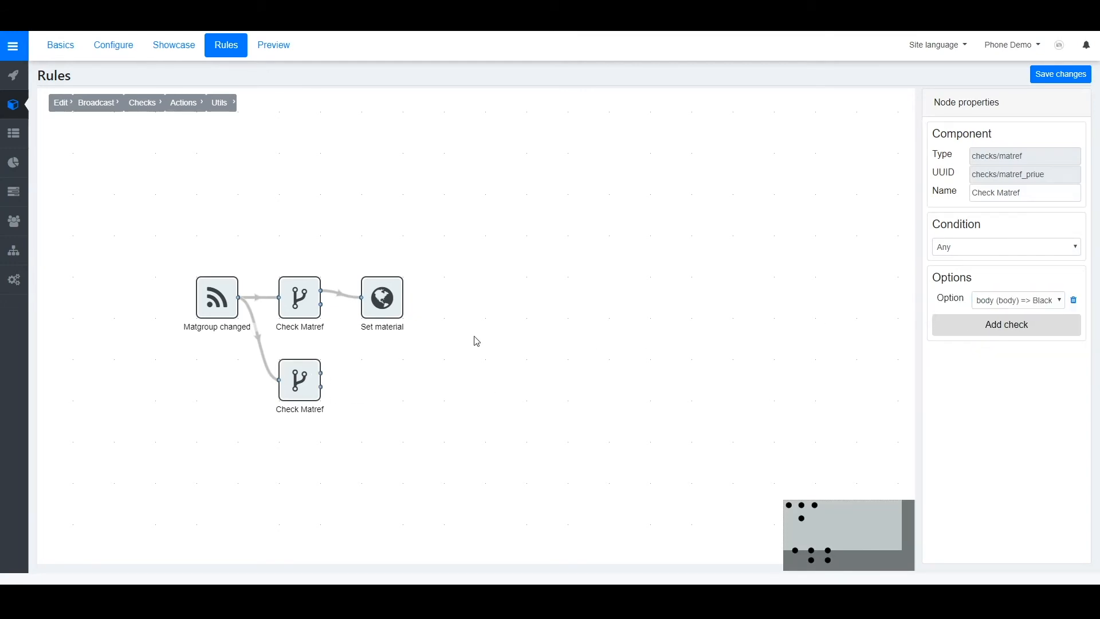
- Duplicate the Set material node below the original and connect the lower Check Matref's upper output to it
{"action": "right_click", "coordinate": [379, 296]}
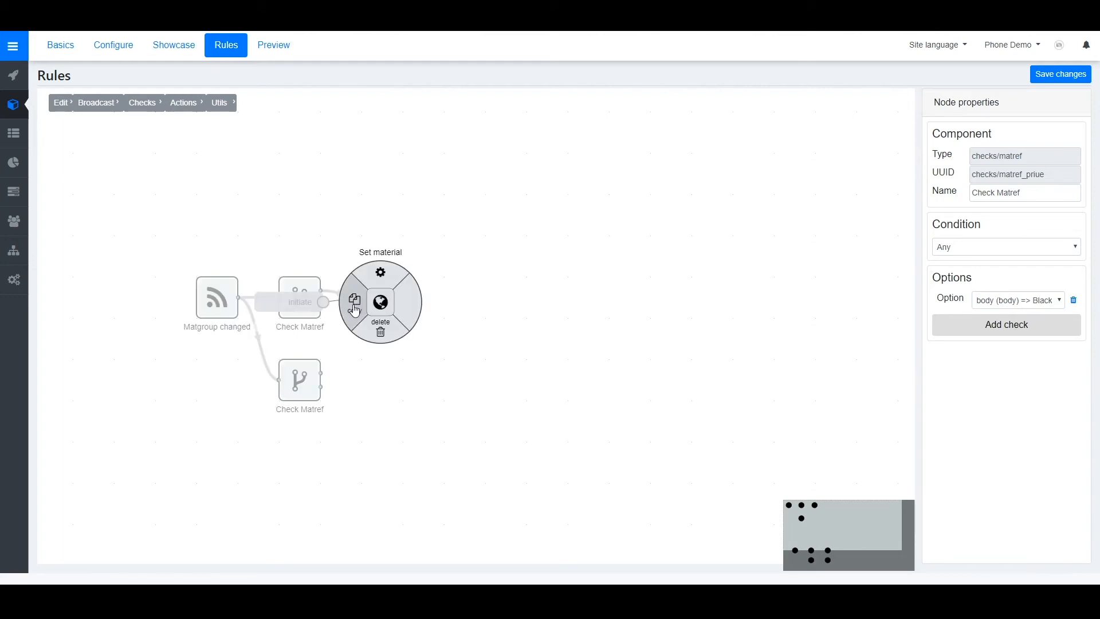
{"action": "left_click", "coordinate": [393, 386]}
{"action": "right_click", "coordinate": [395, 384]}
{"action": "left_click", "coordinate": [425, 380]}
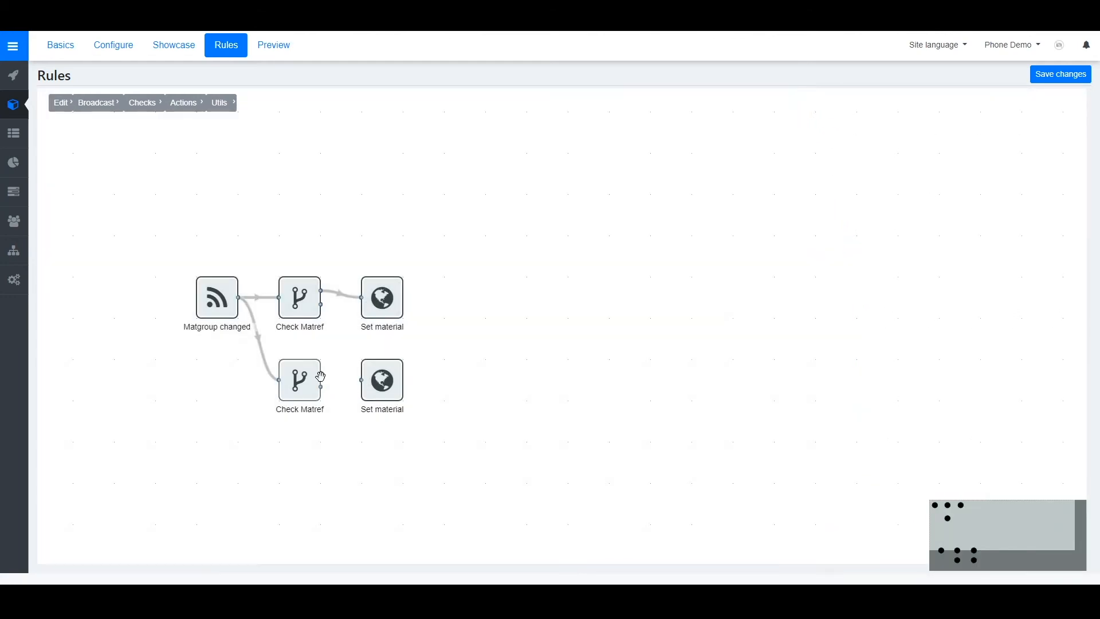
{"action": "left_click_drag", "start_coordinate": [320, 373], "coordinate": [362, 381]}
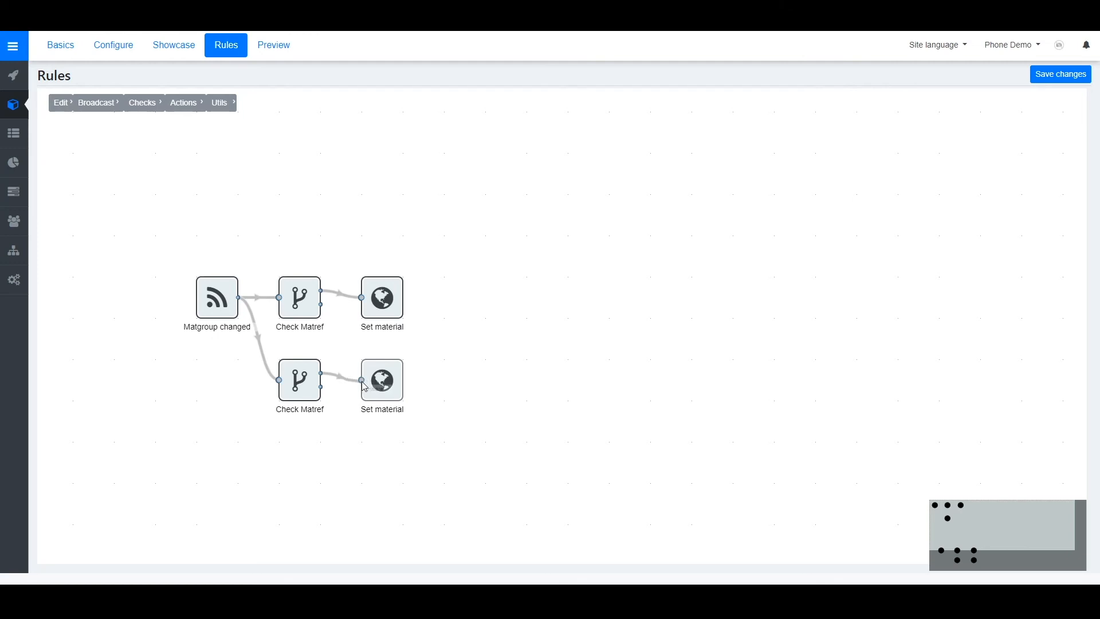
- Set the lower Set material node's option to Plastic (plastic) => Plastik_black and save the rules
{"action": "left_click", "coordinate": [387, 378]}
{"action": "left_click", "coordinate": [1036, 251]}
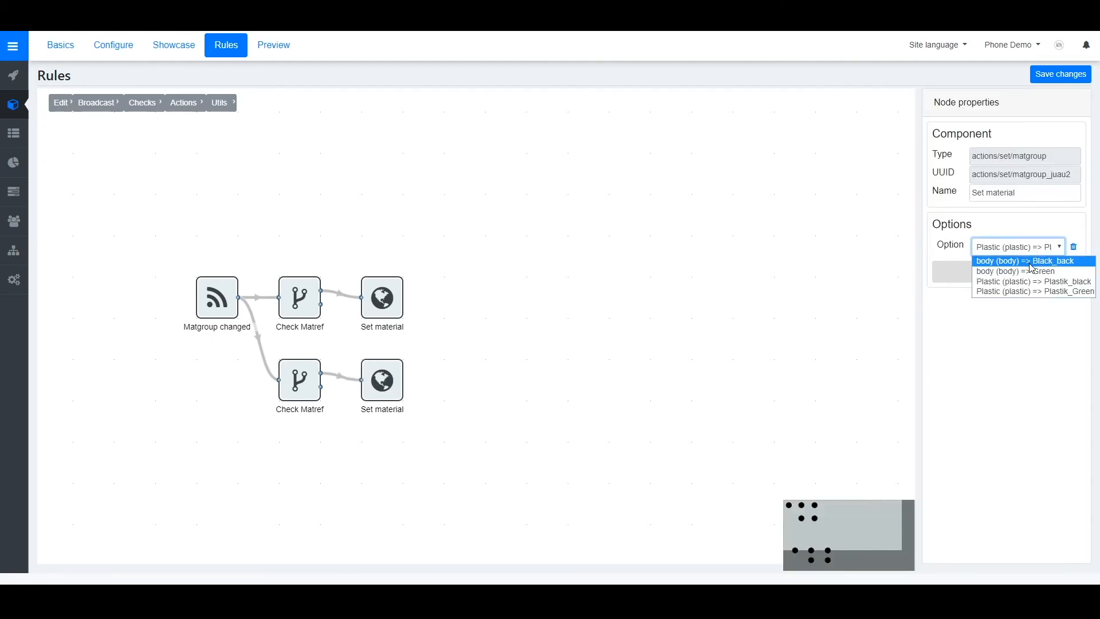
{"action": "left_click", "coordinate": [1031, 265]}
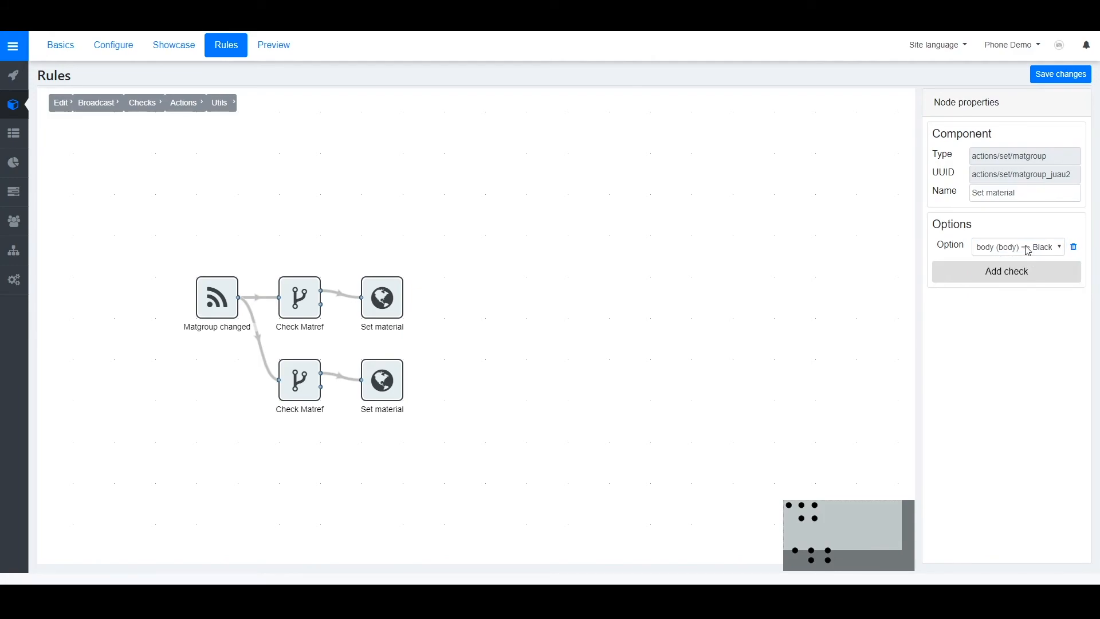
{"action": "left_click", "coordinate": [1031, 248]}
{"action": "left_click", "coordinate": [1023, 283]}
{"action": "left_click", "coordinate": [1082, 75]}
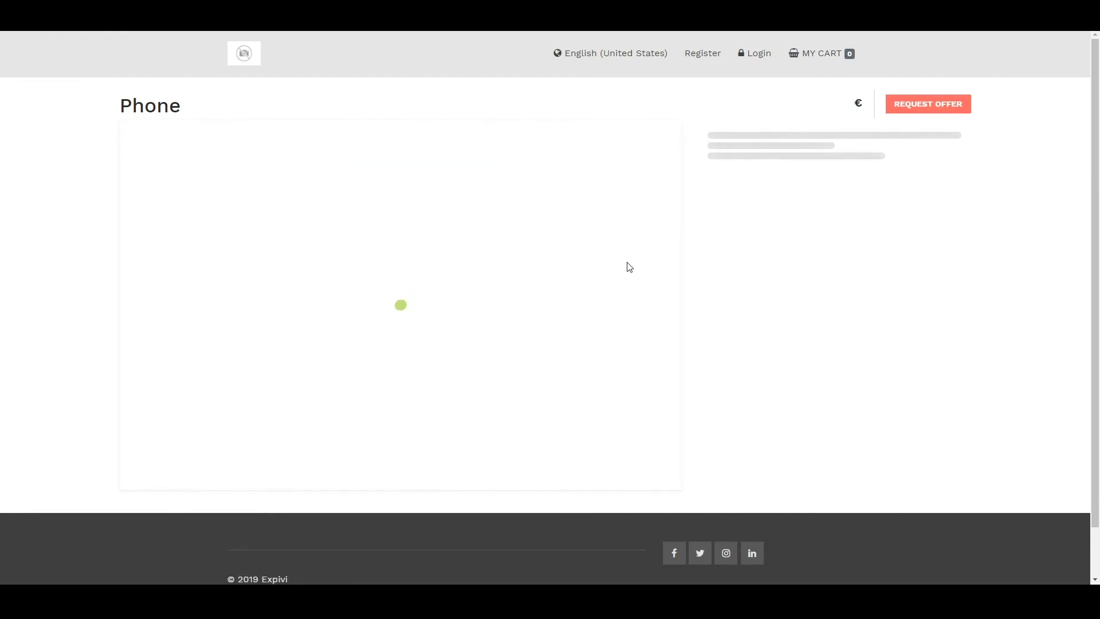
- Test both rules in the phone preview by choosing green, inspecting the phone's plastic parts up close, and switching back to black
{"action": "left_click", "coordinate": [755, 193]}
{"action": "scroll", "coordinate": [476, 200], "scroll_direction": "up", "scroll_amount": 4}
{"action": "left_click_drag", "start_coordinate": [496, 168], "coordinate": [444, 182]}
{"action": "left_click", "coordinate": [716, 195]}
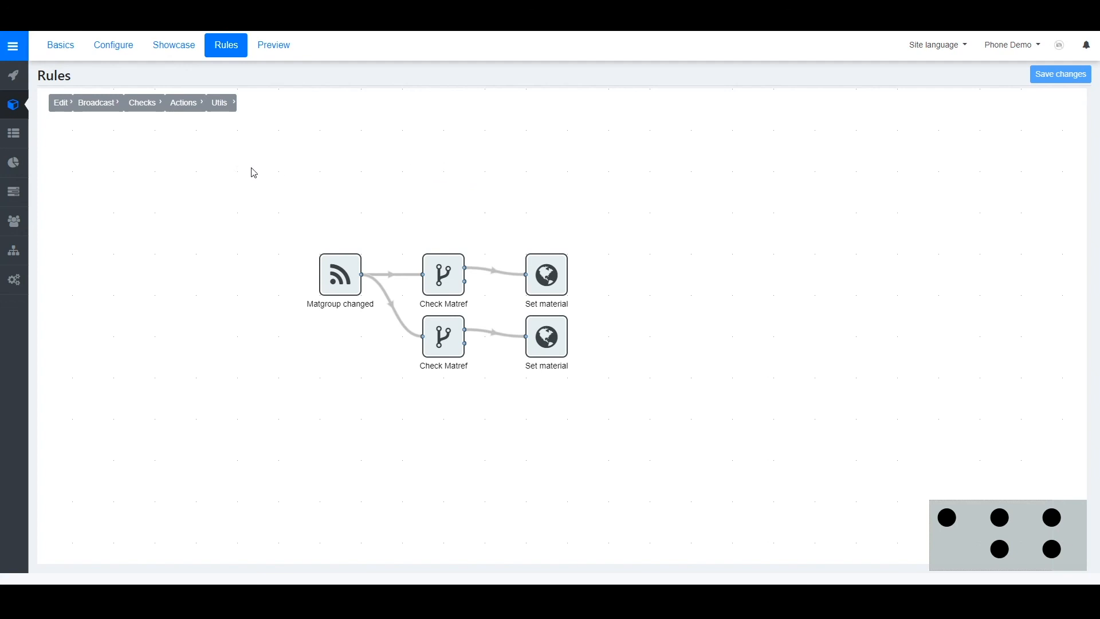
{"action": "mouse_move", "coordinate": [104, 109]}
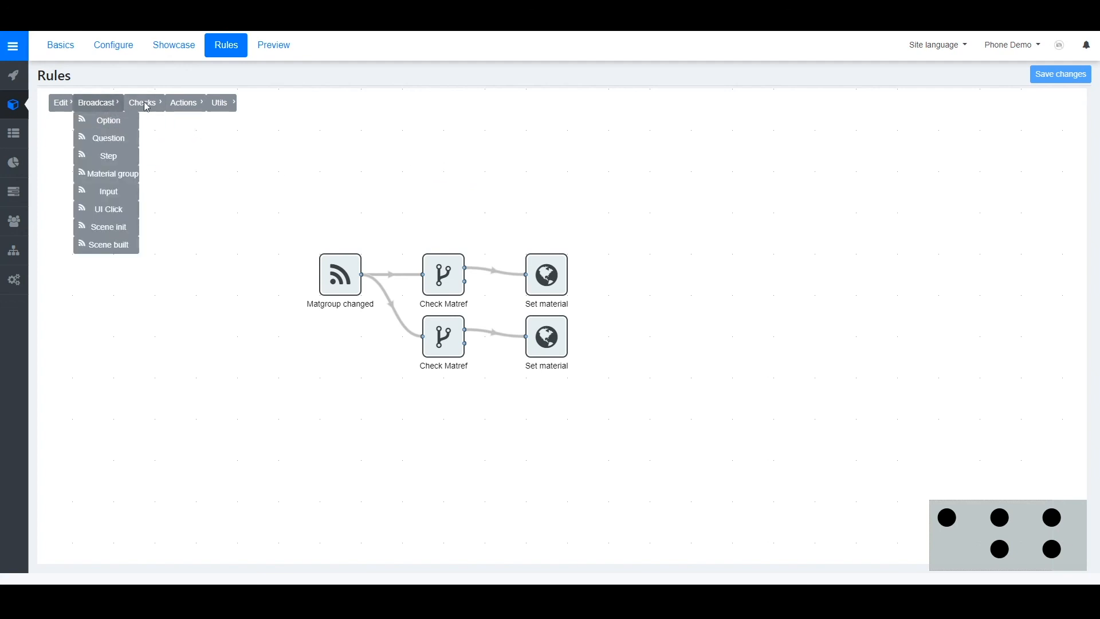
{"action": "mouse_move", "coordinate": [178, 108]}
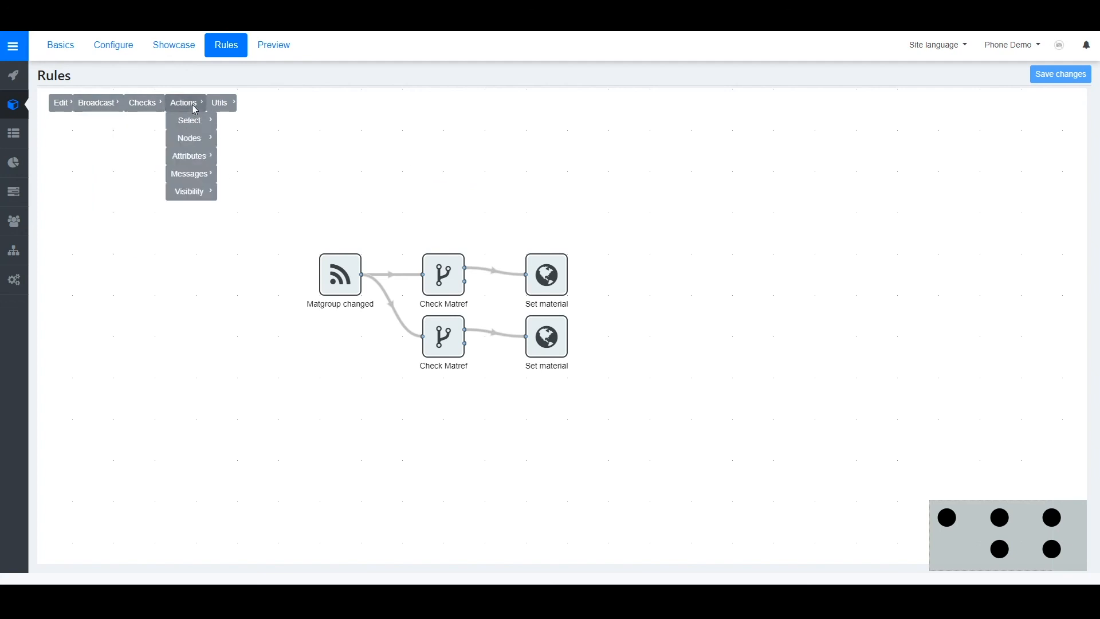